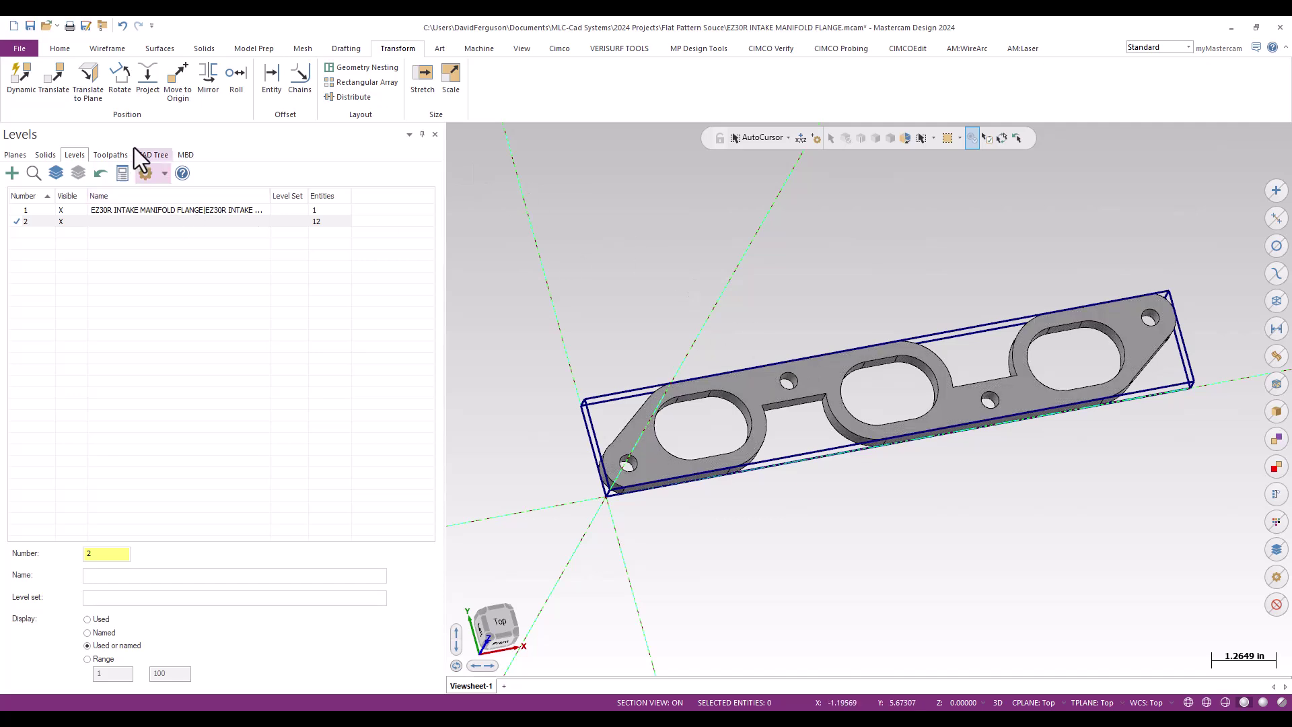
Add a default mill machine group to the toolpath list.
click(109, 155)
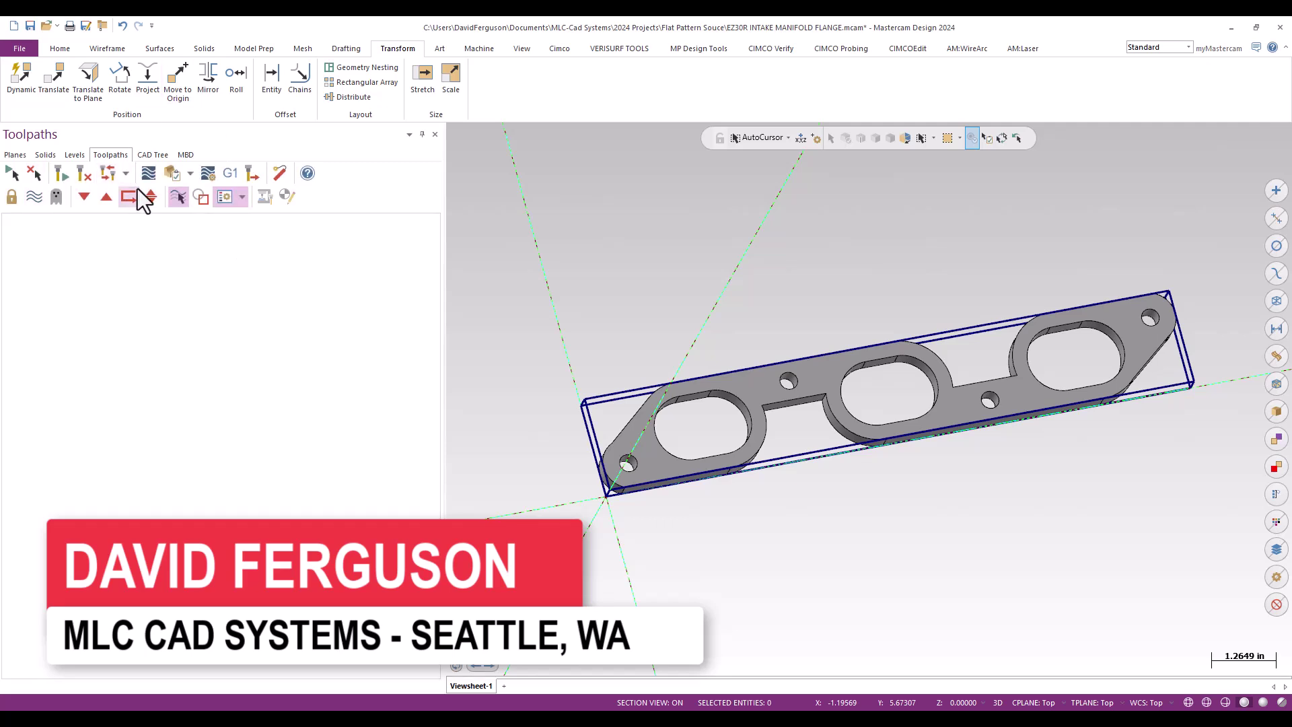
click(478, 49)
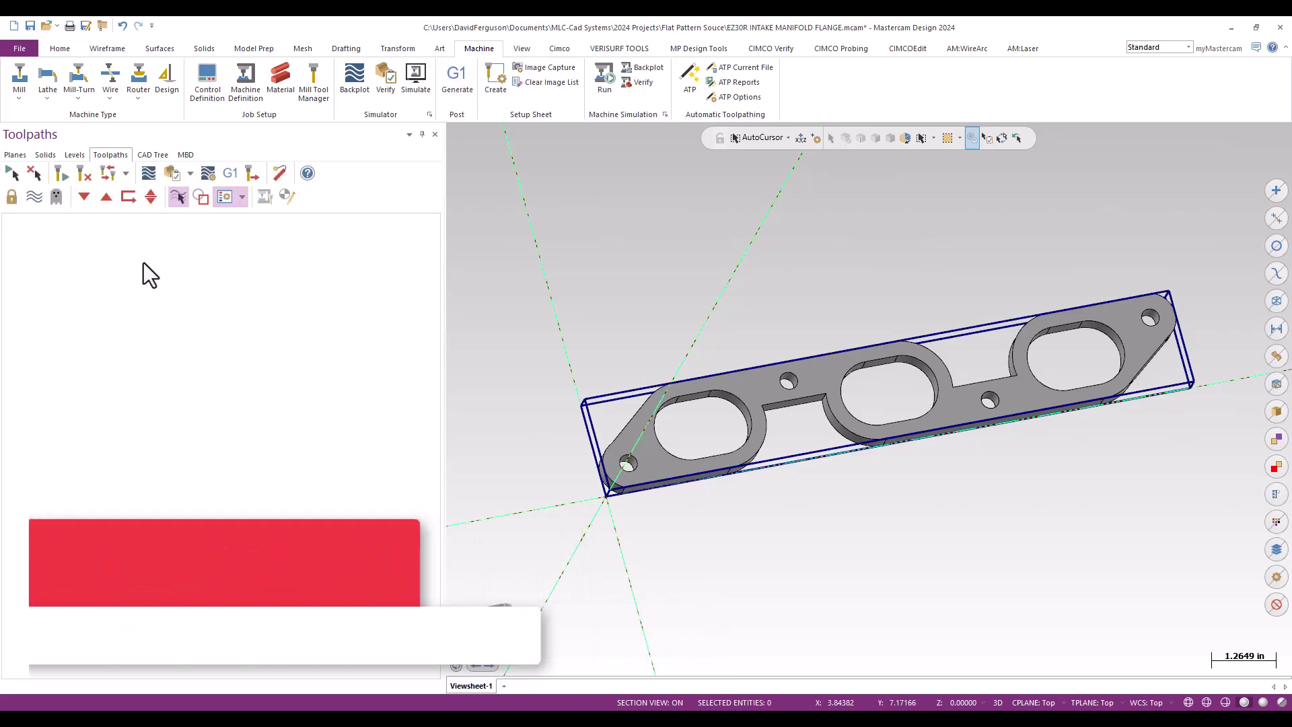
click(18, 95)
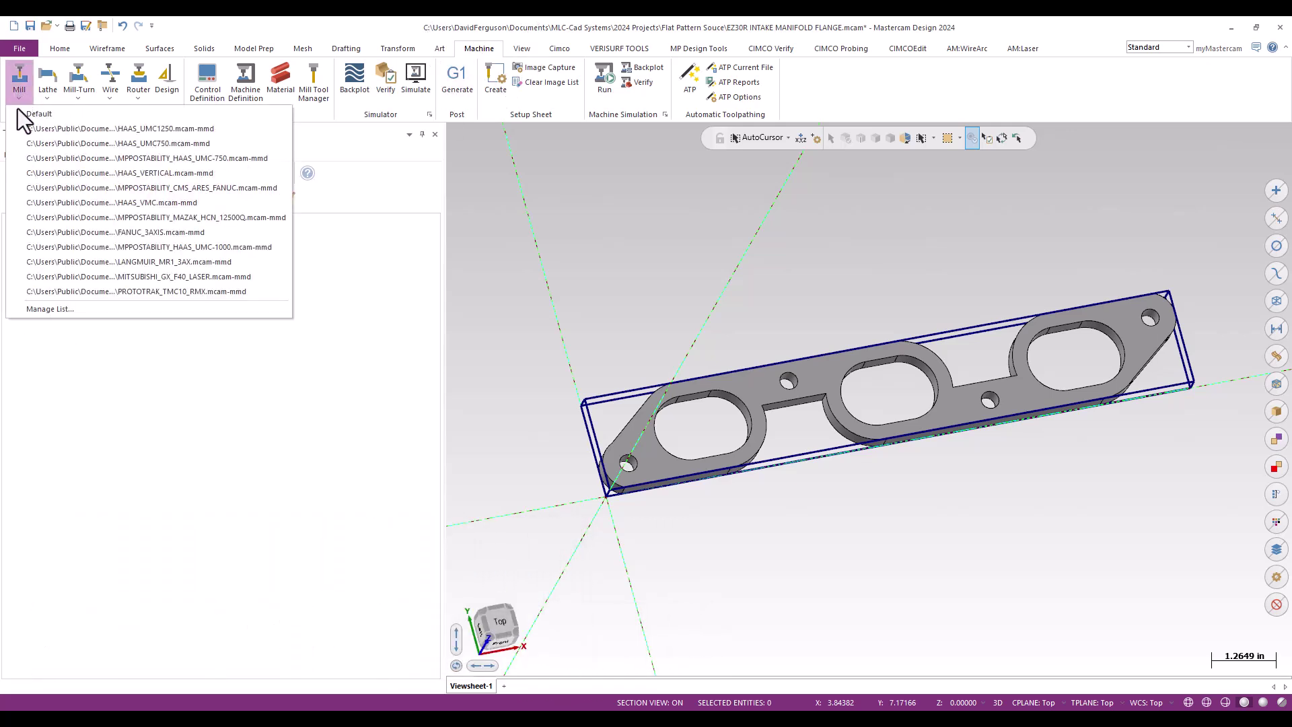
click(70, 119)
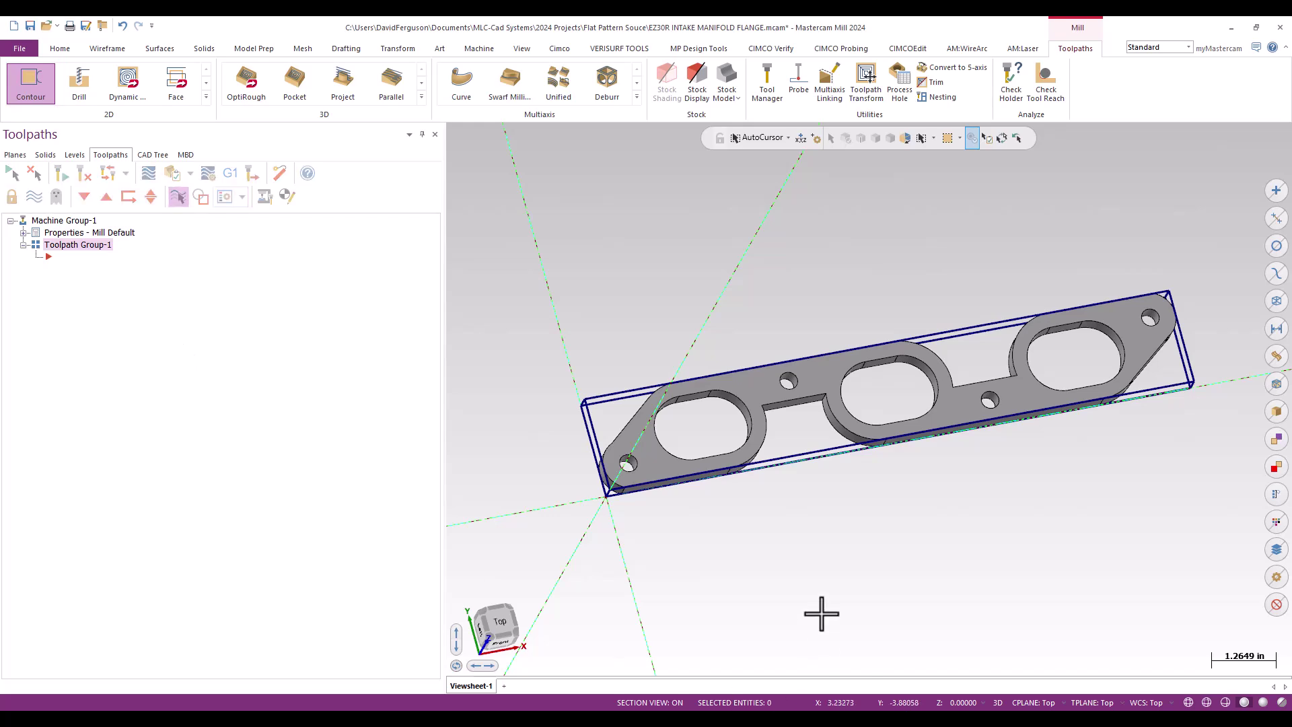
Start a 2D Dynamic Mill toolpath and chain the bottom edge loops of the three oval openings on the solid as machining regions.
middle_drag(821, 611, 845, 548)
scroll(756, 413, up, 5)
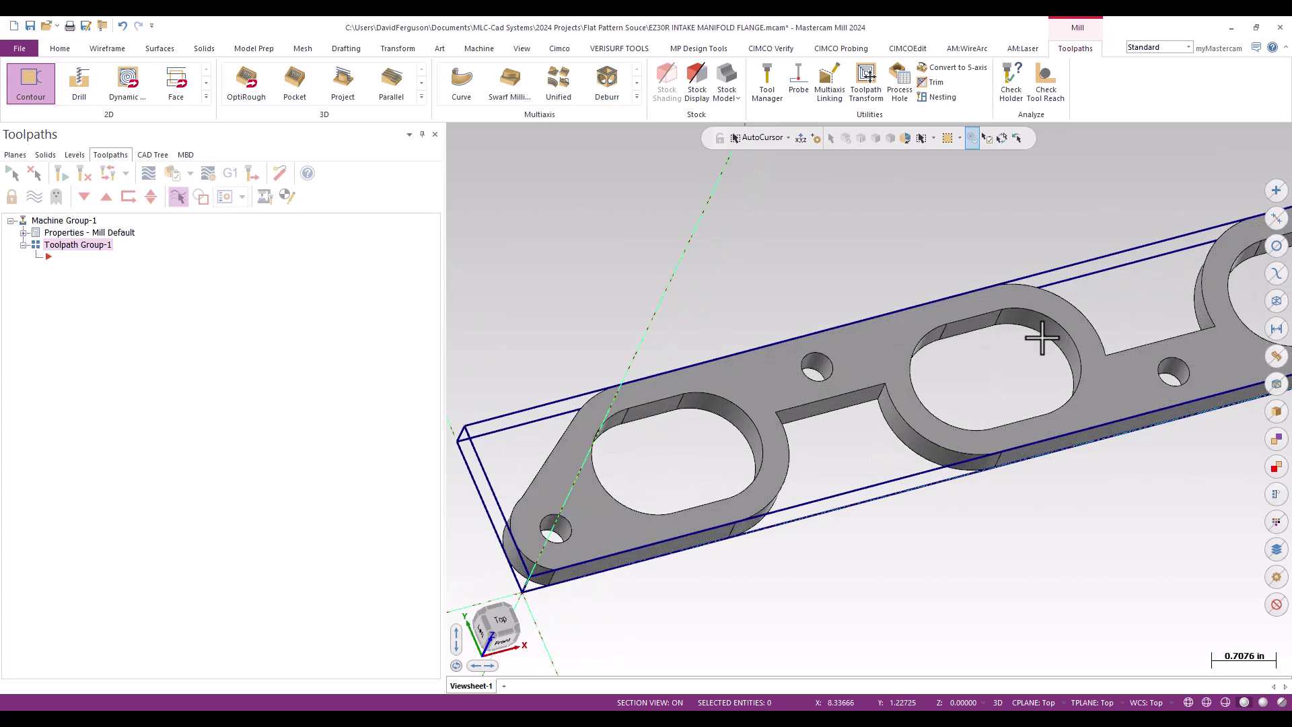
scroll(591, 297, down, 4)
scroll(635, 403, up, 2)
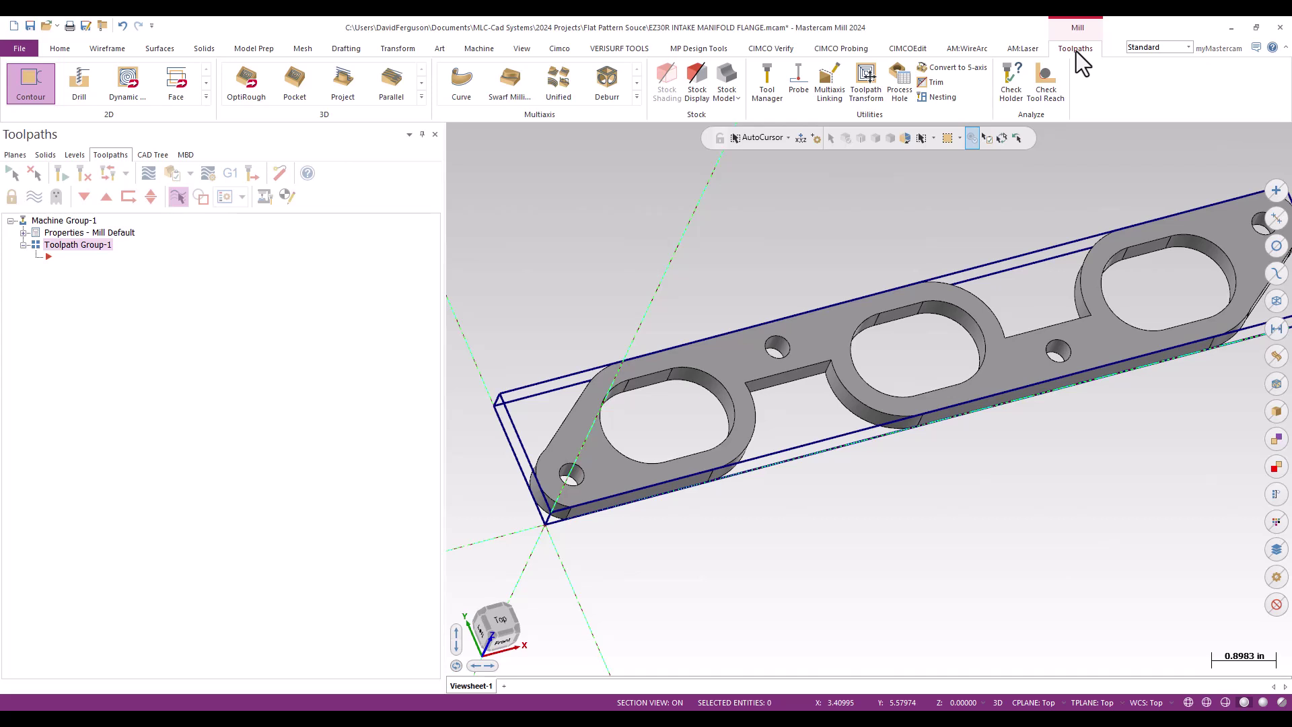
click(206, 97)
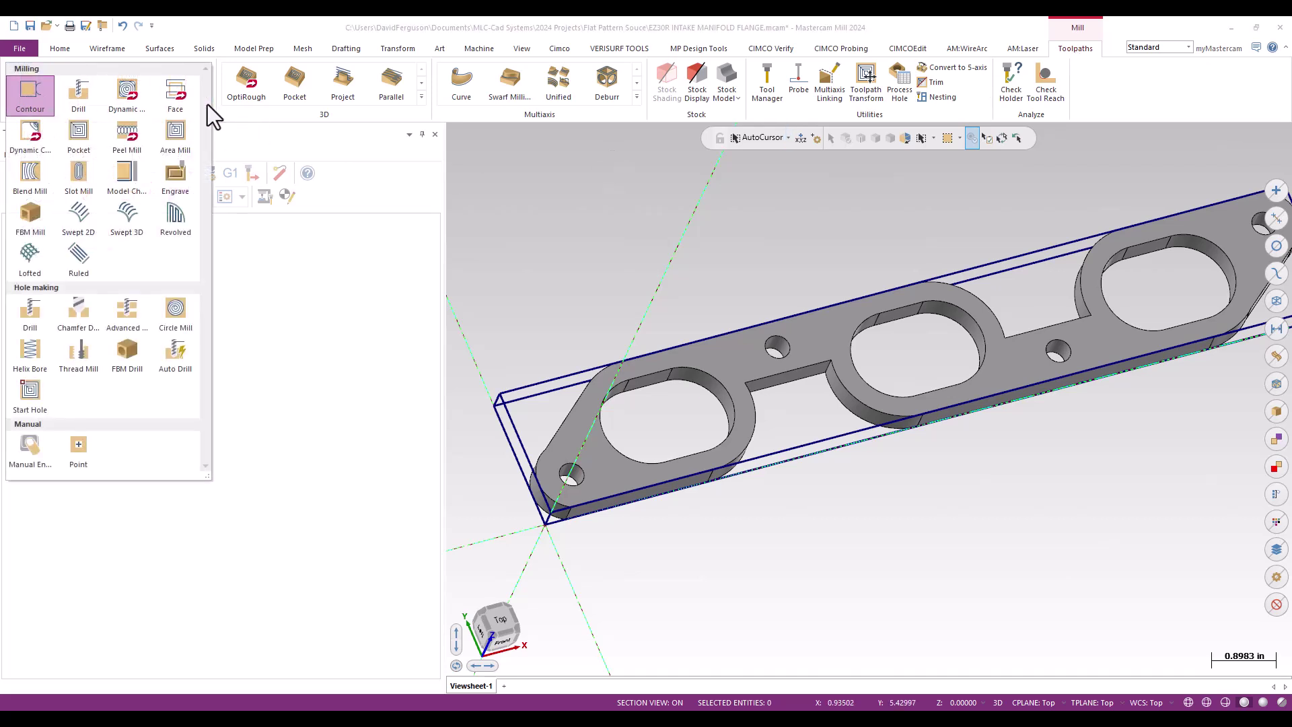
click(128, 98)
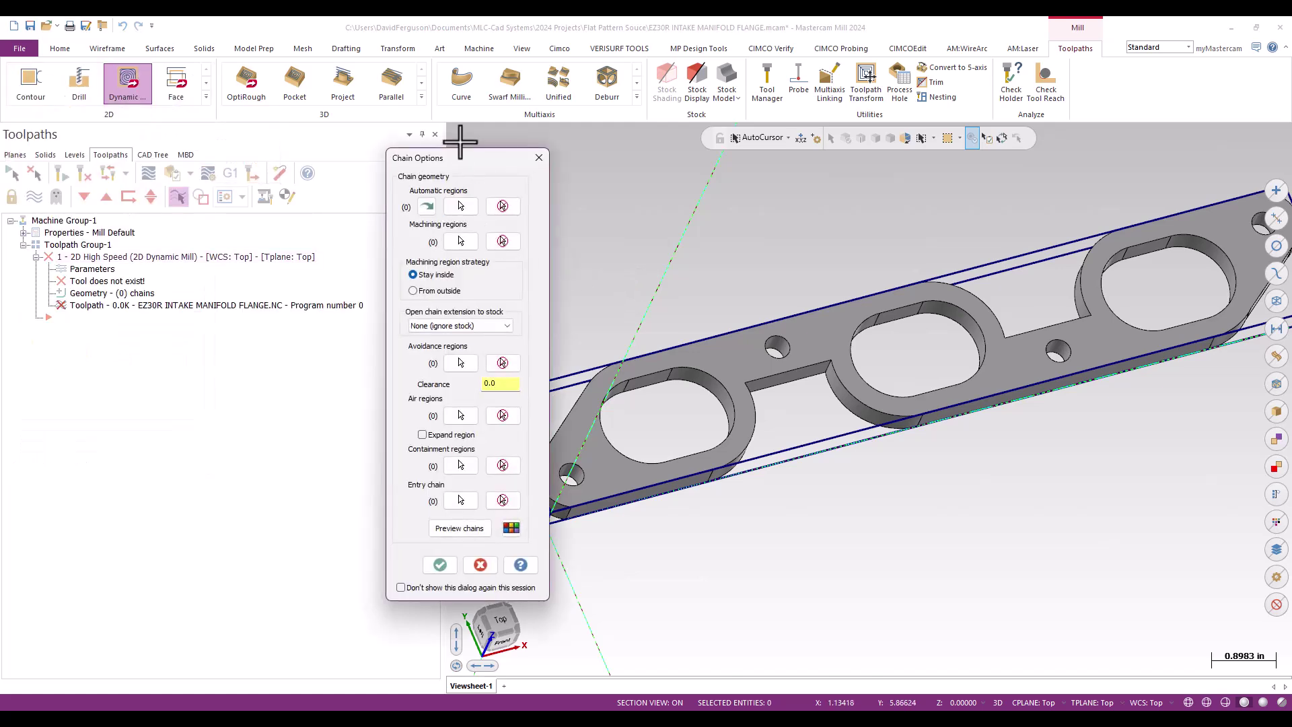
drag(471, 162, 346, 169)
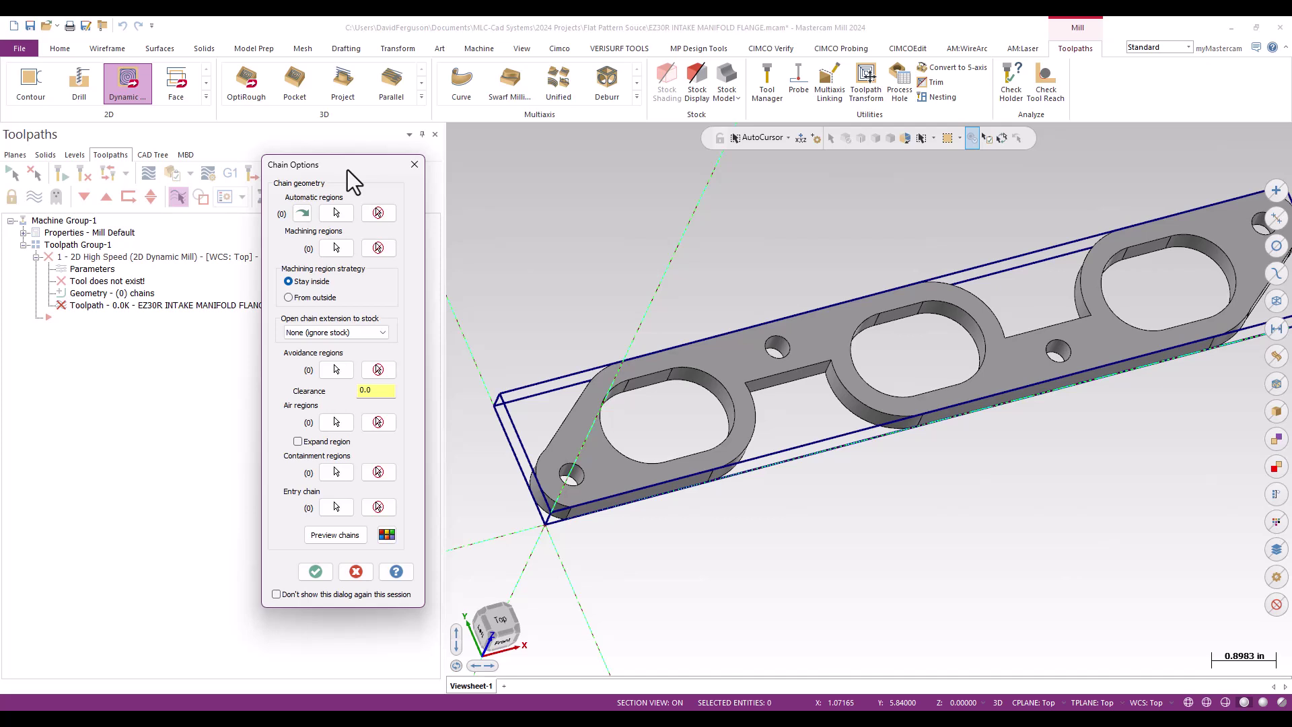
click(338, 247)
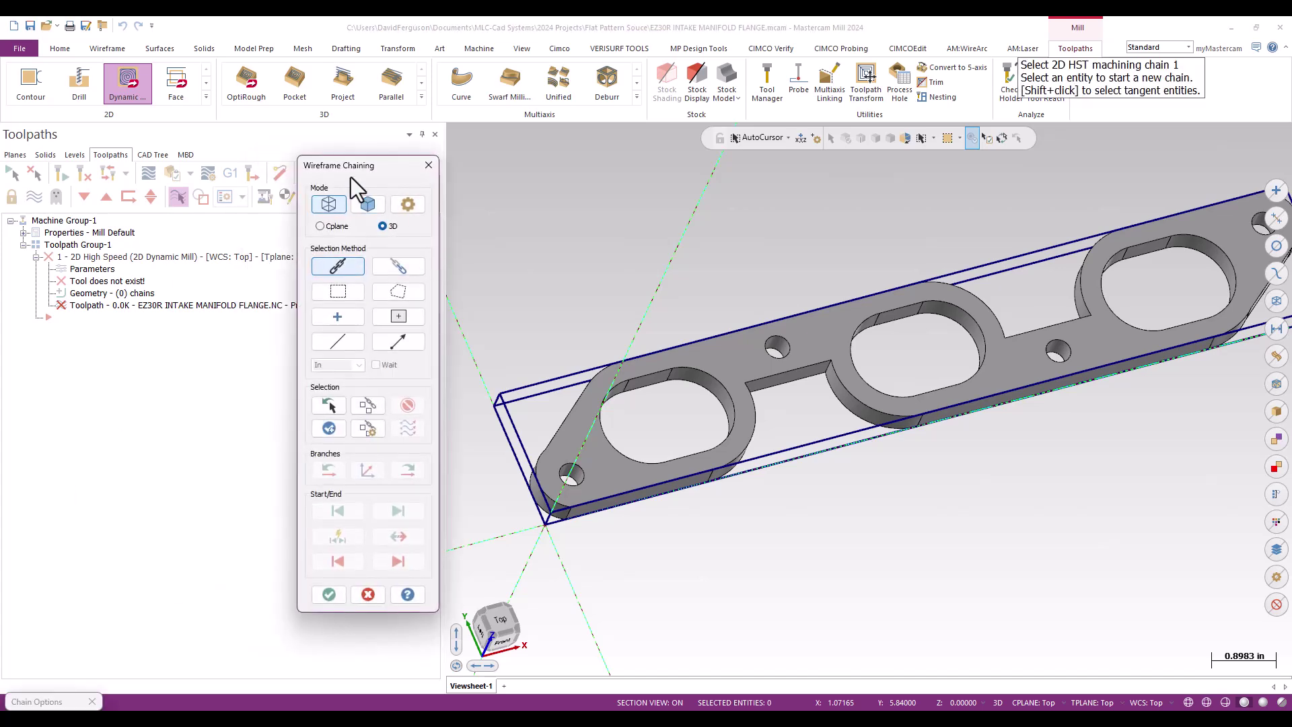
click(368, 203)
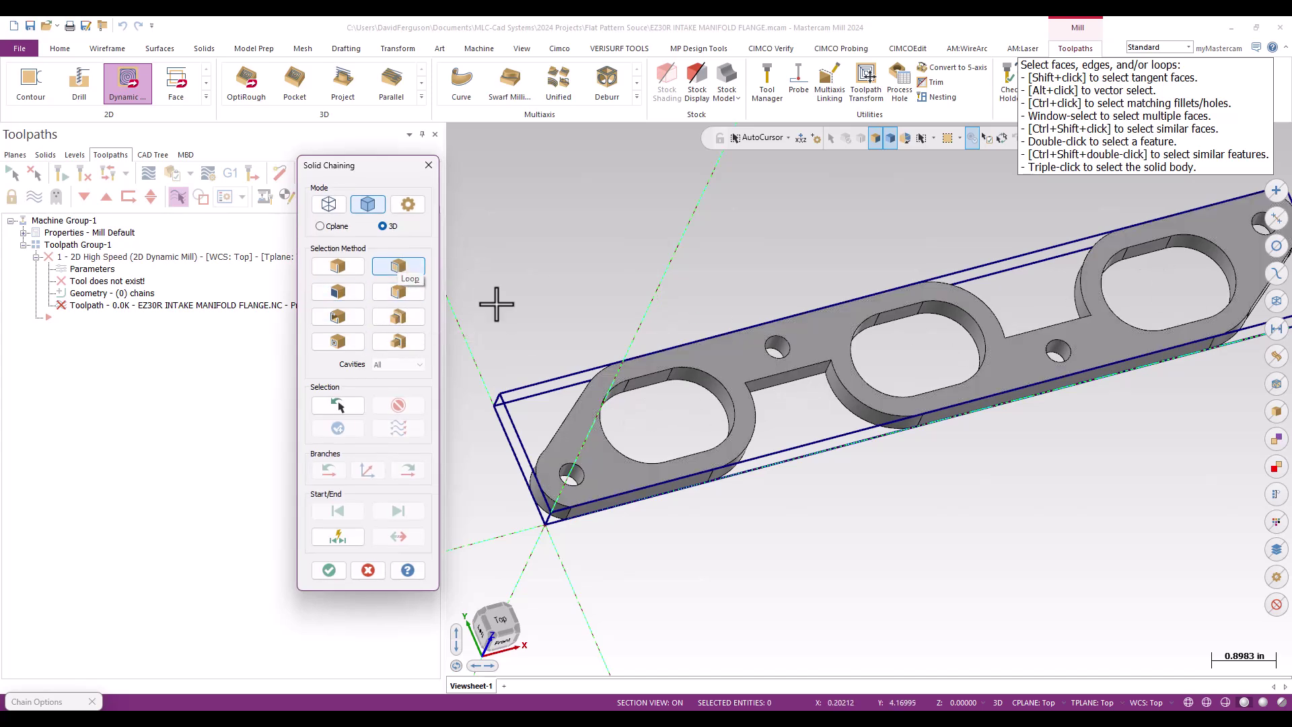
click(654, 388)
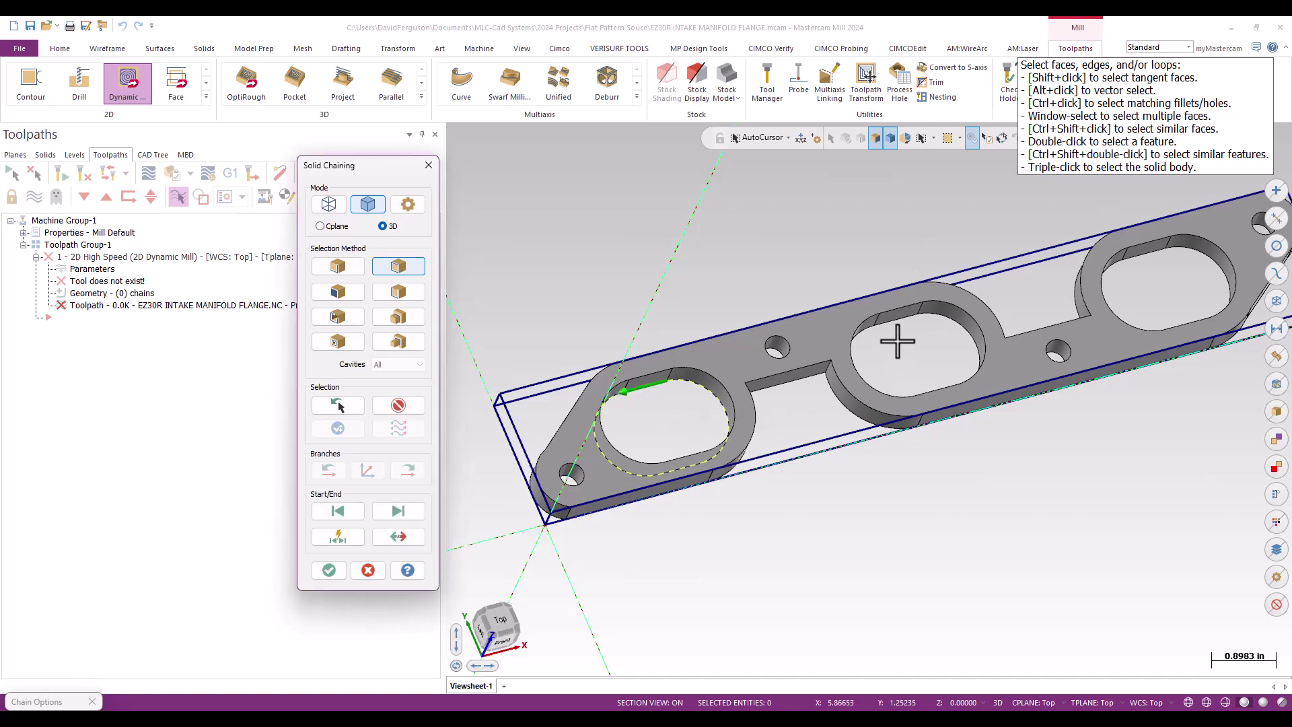
click(931, 342)
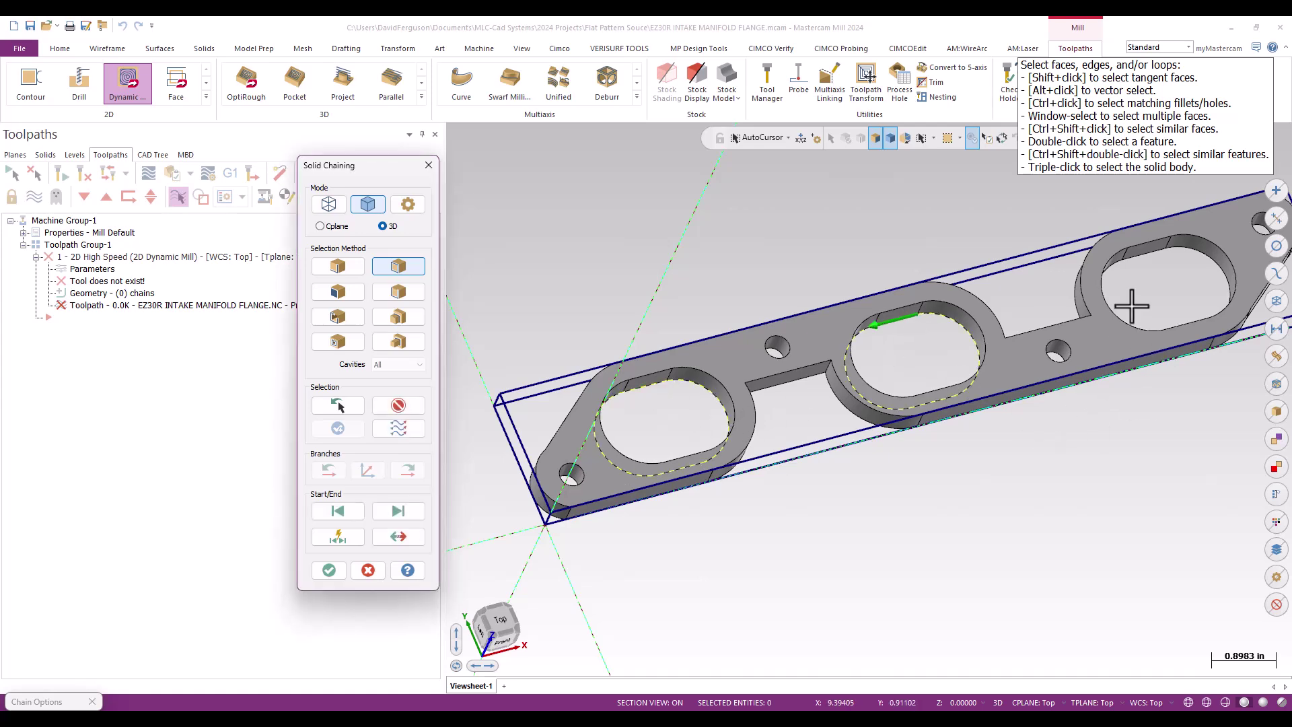
click(1183, 274)
scroll(664, 539, down, 2)
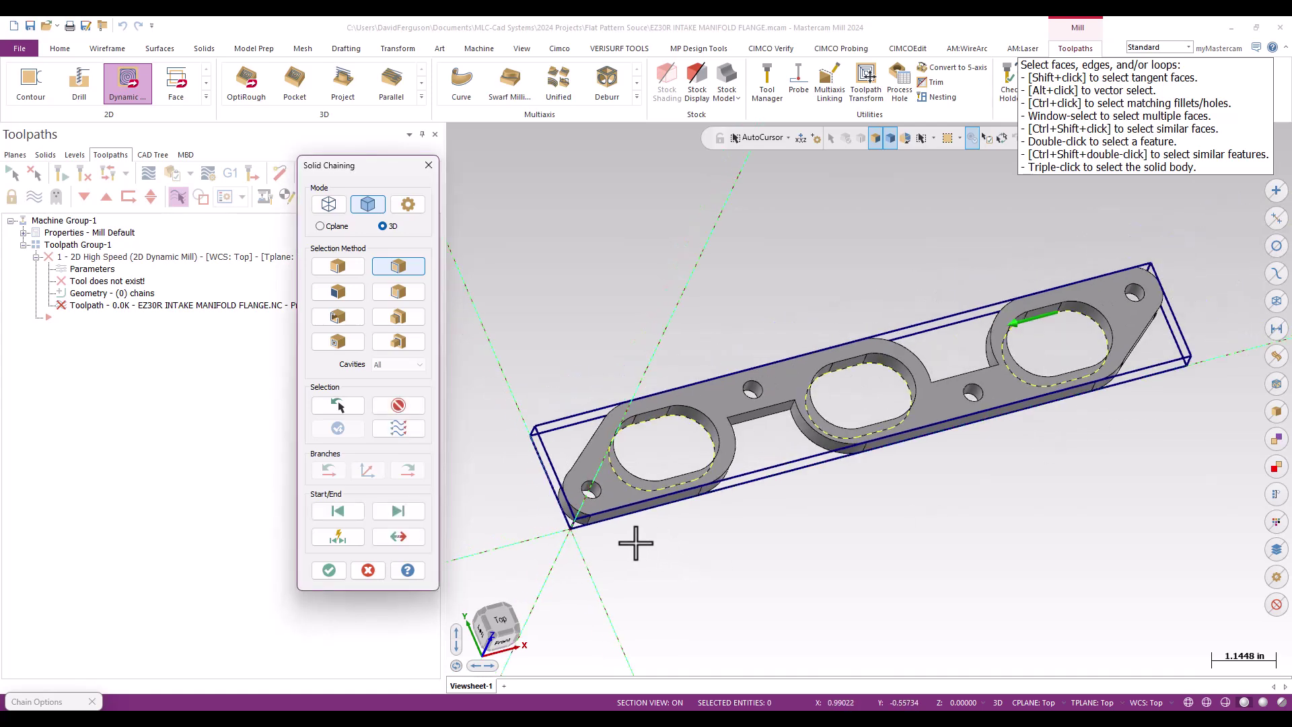
click(331, 571)
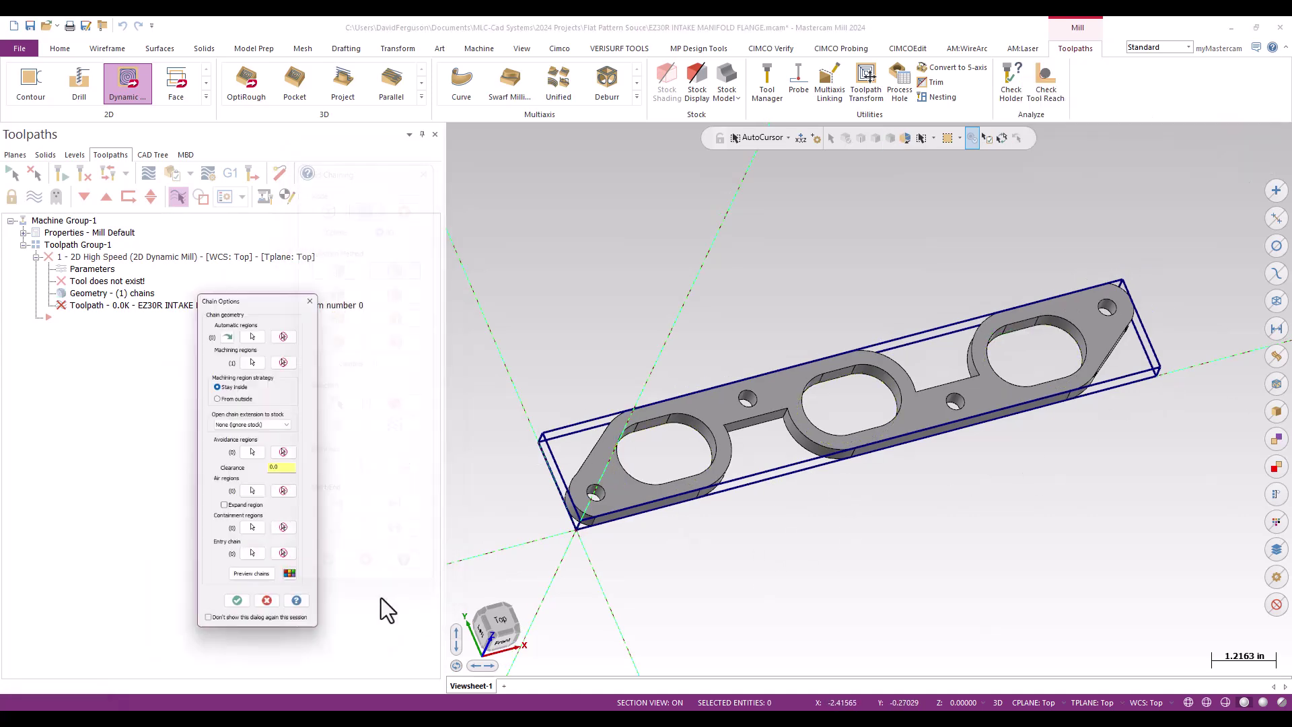
Preview the chained machining regions and accept the chain options.
click(334, 534)
mouse_move(744, 305)
middle_down()
mouse_move(758, 491)
mouse_move(743, 288)
middle_up()
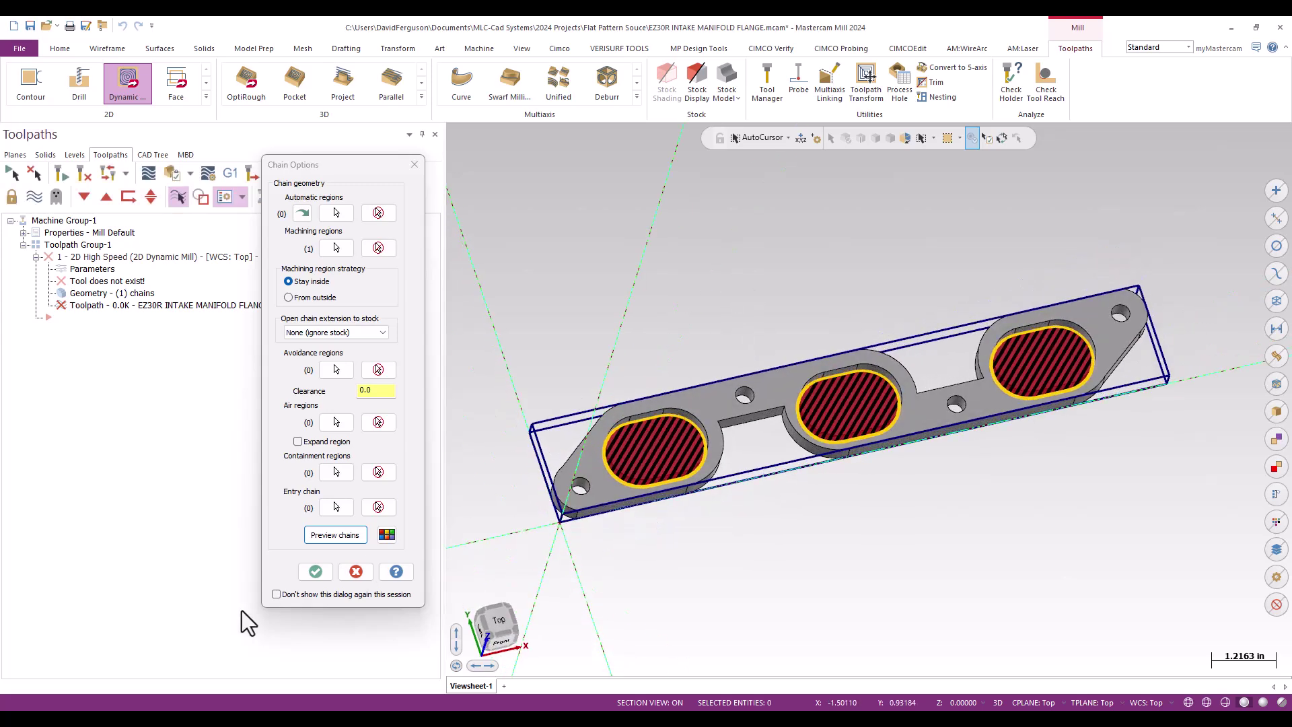
click(313, 573)
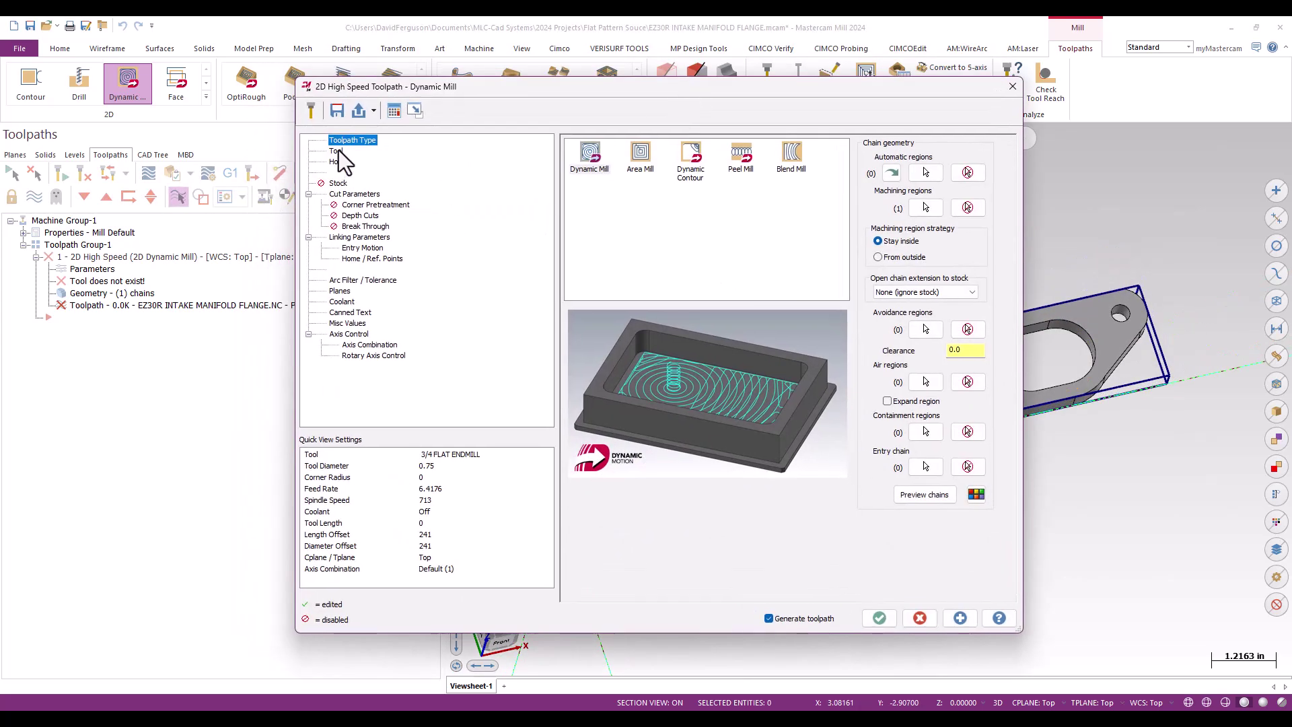
Choose the 1/2 flat endmill, tool 290, from the tool library for the Dynamic Mill operation.
click(337, 150)
click(574, 312)
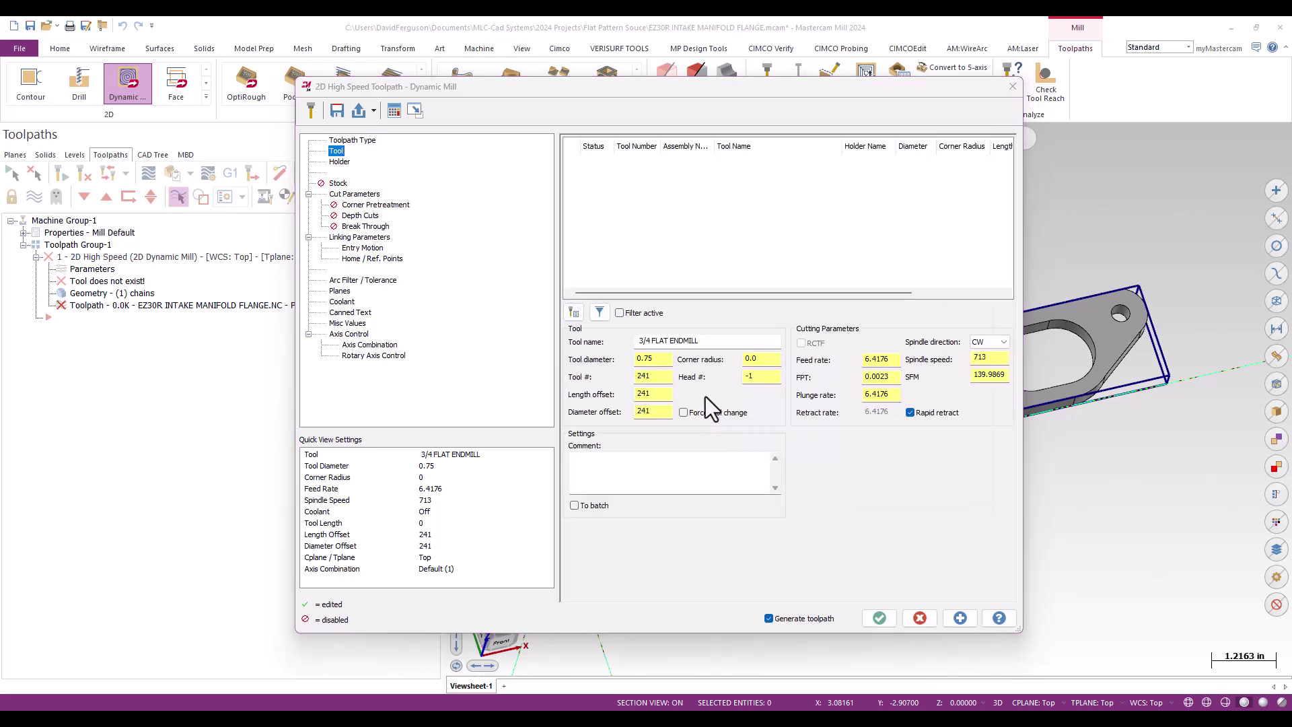
click(608, 373)
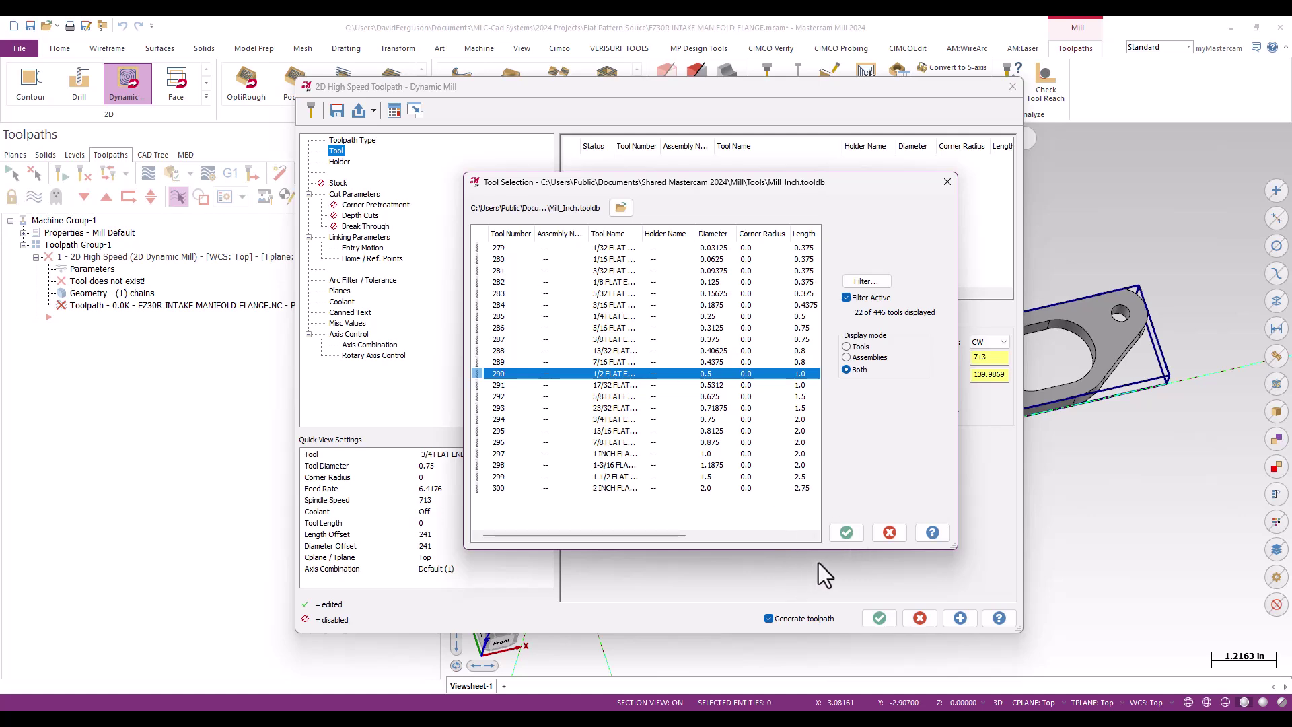
click(845, 533)
click(759, 163)
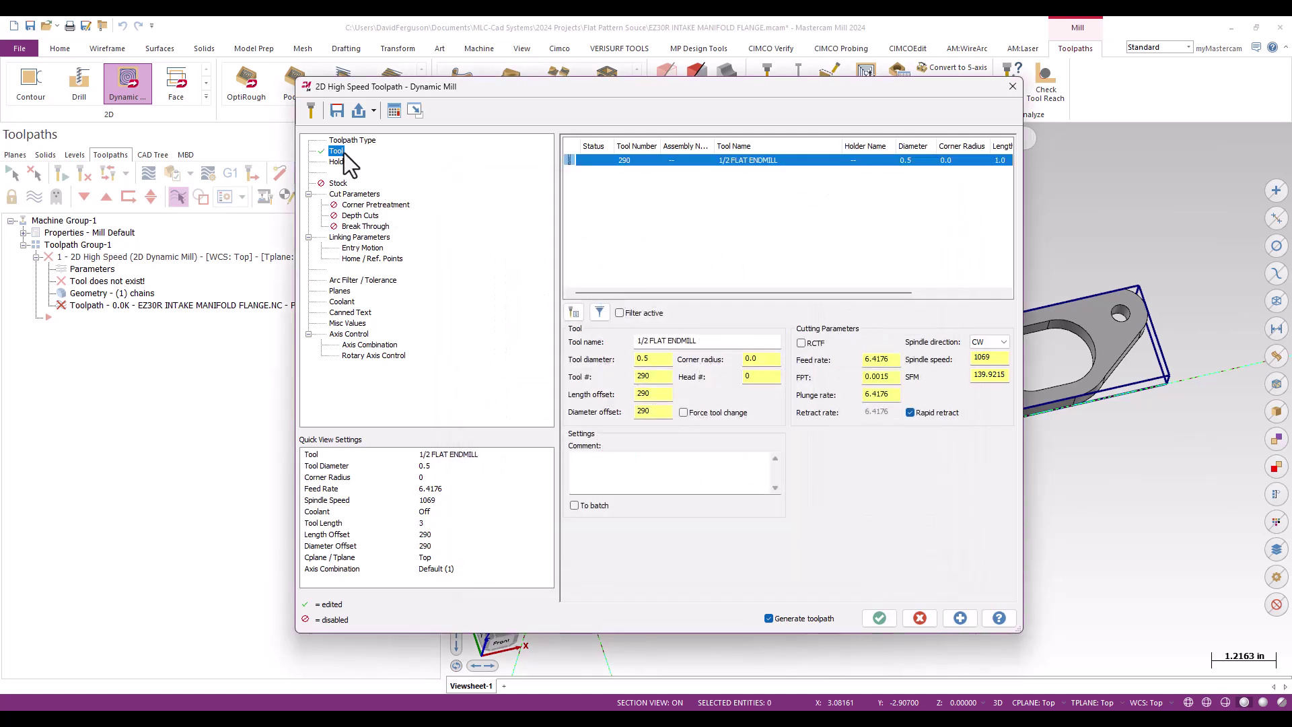
In the cut parameters, set stock to leave on walls and floors to 0.0 and the stepover distance to 15%.
click(357, 195)
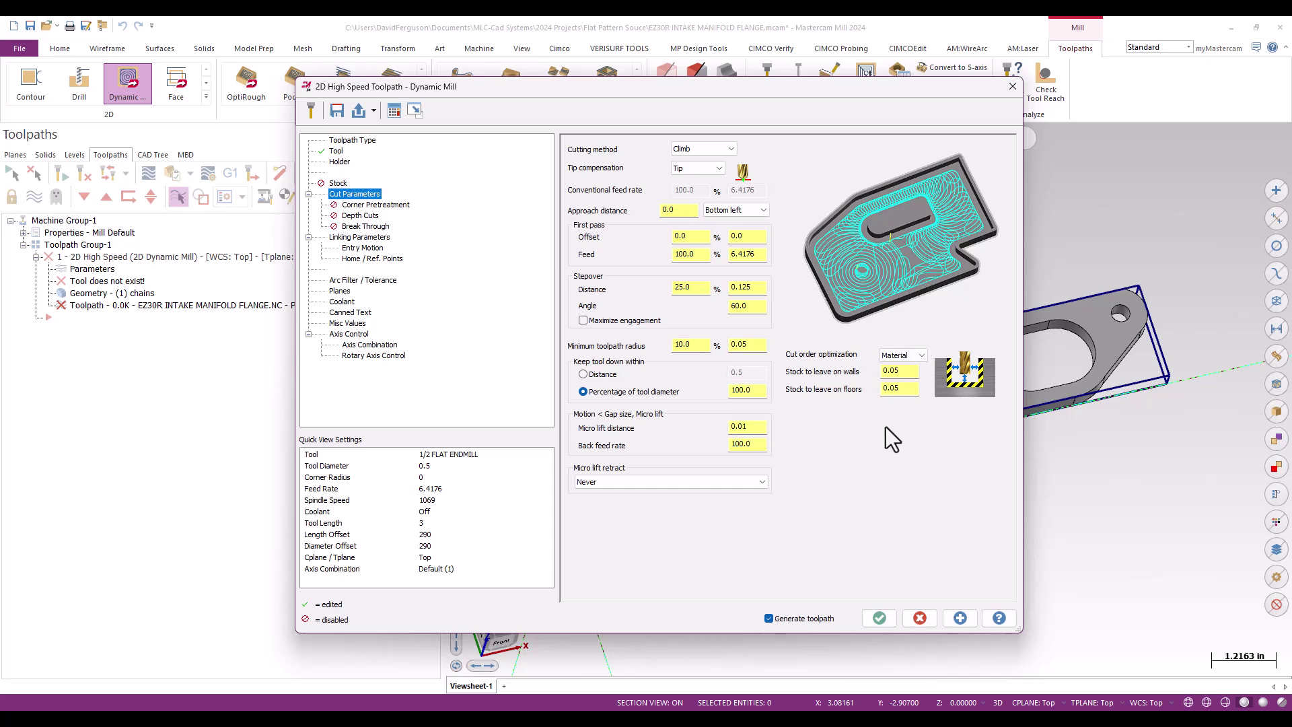
double_click(892, 371)
text(0.0)
key(Tab)
text(0.0)
key(Tab)
double_click(682, 287)
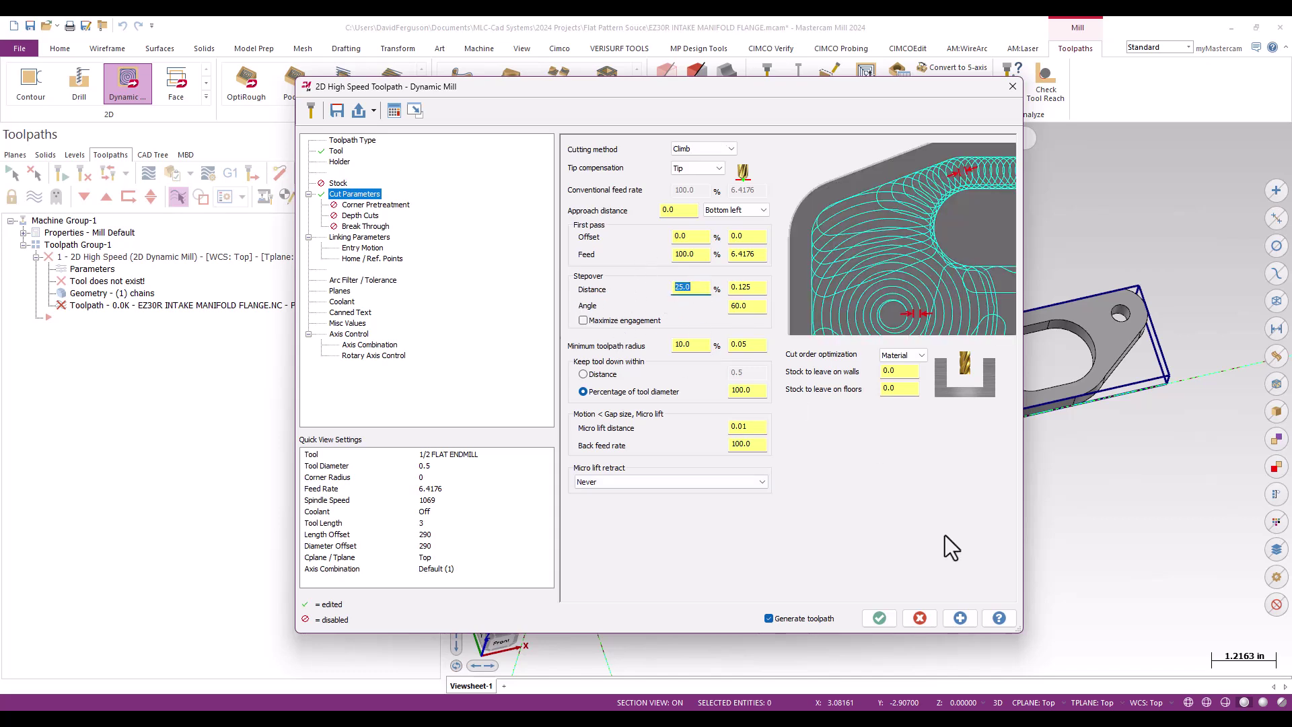
text(15)
key(Tab)
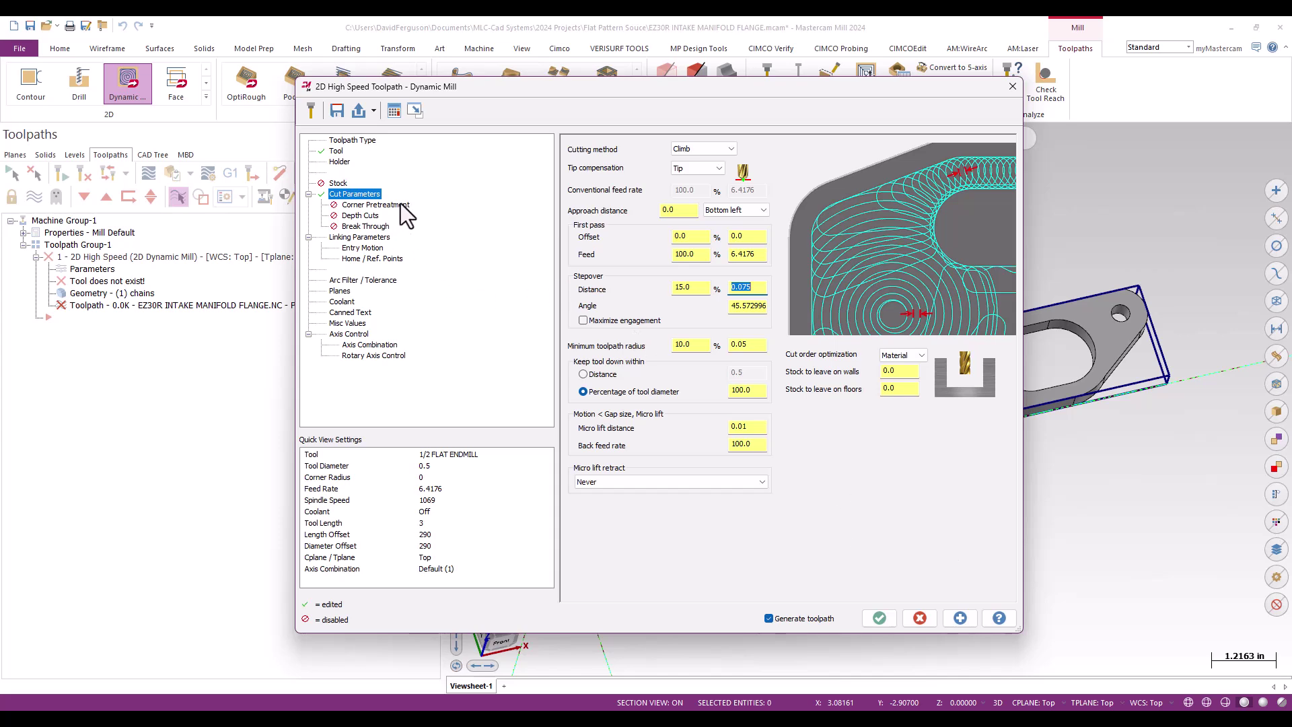
Enable break through for the Dynamic Mill toolpath.
click(361, 227)
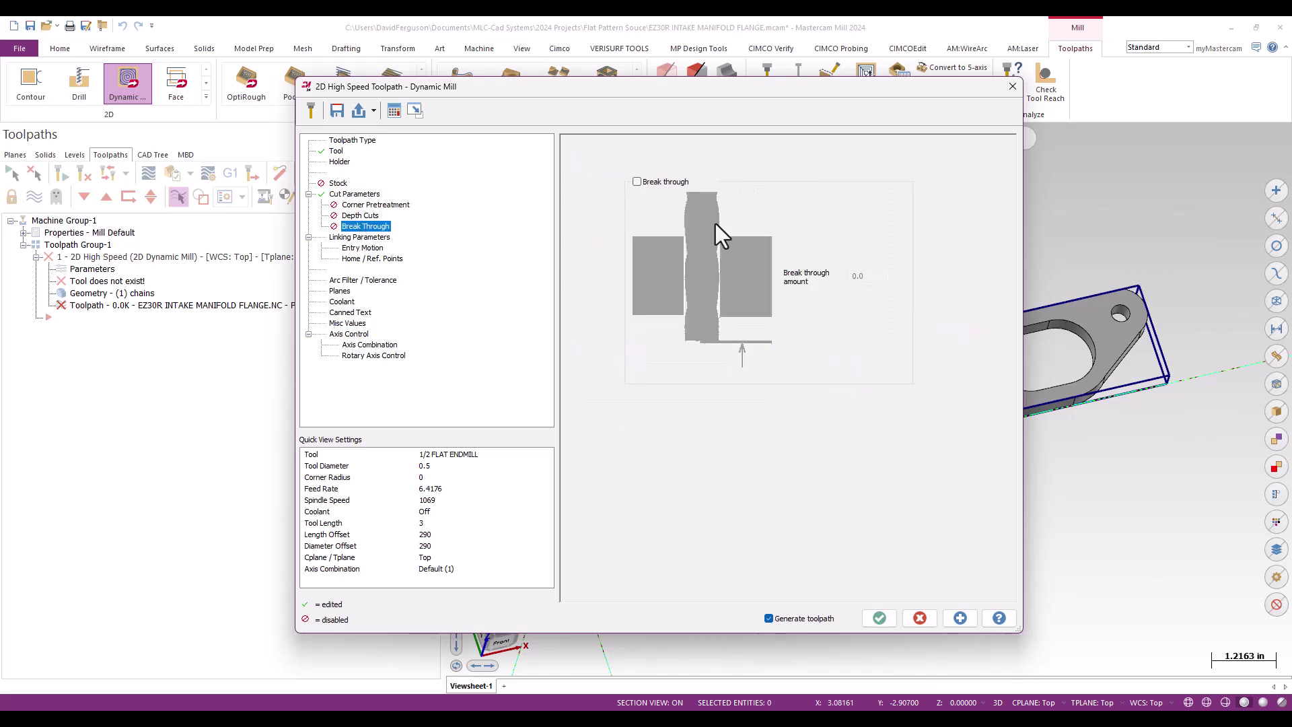
click(637, 181)
click(877, 276)
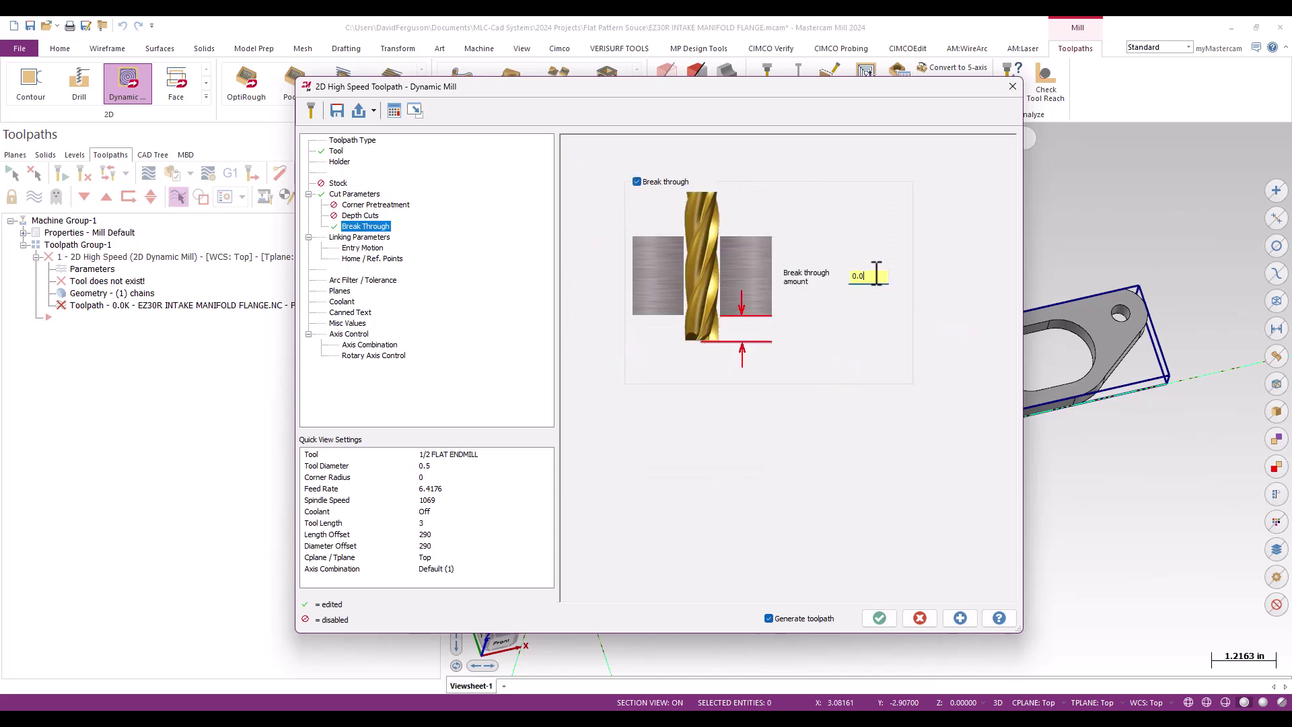
key(Tab)
Set the top of stock to 0.375 by picking an upper corner of the bounding box around the part.
click(364, 237)
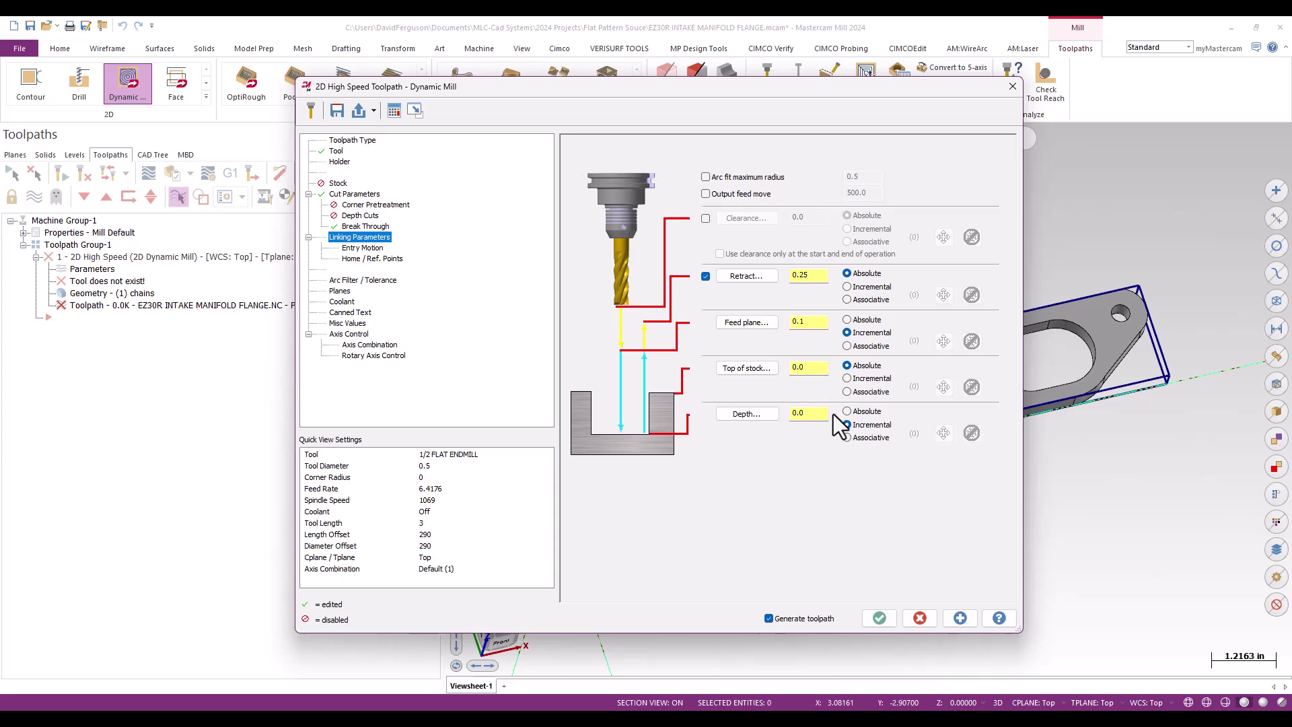
click(741, 366)
middle_drag(1043, 446, 658, 325)
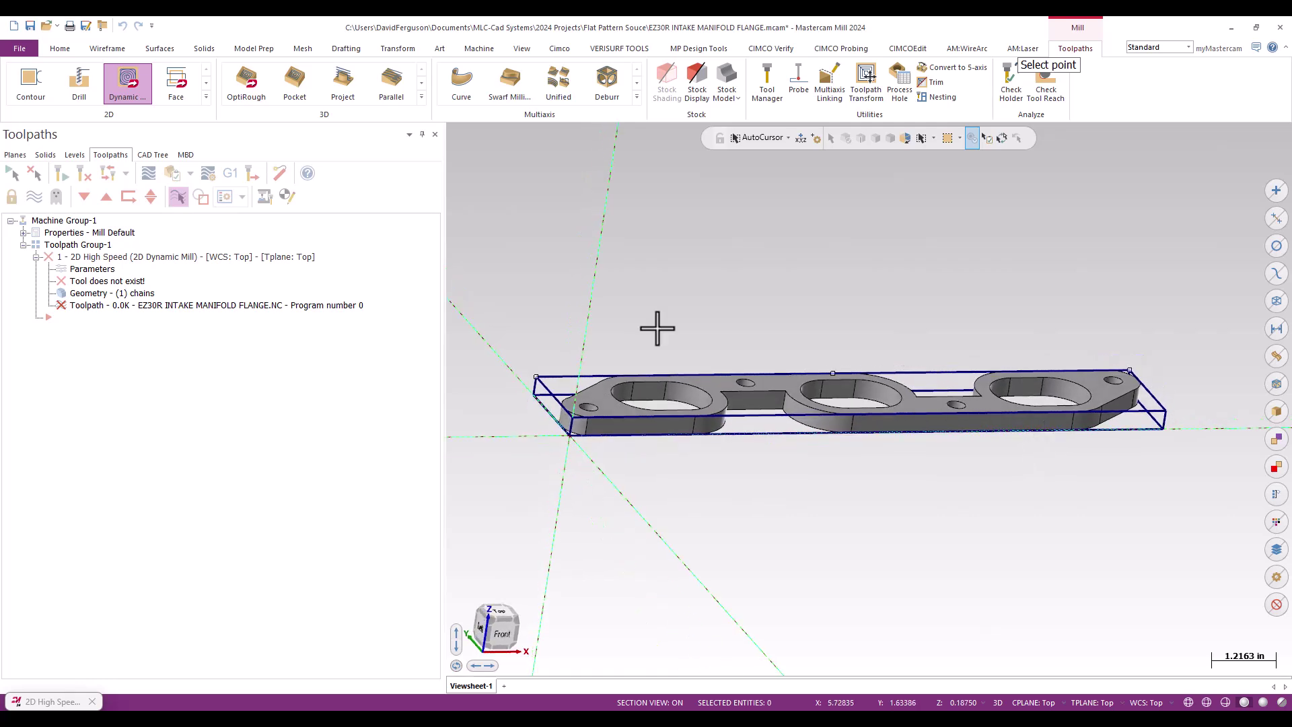
click(539, 378)
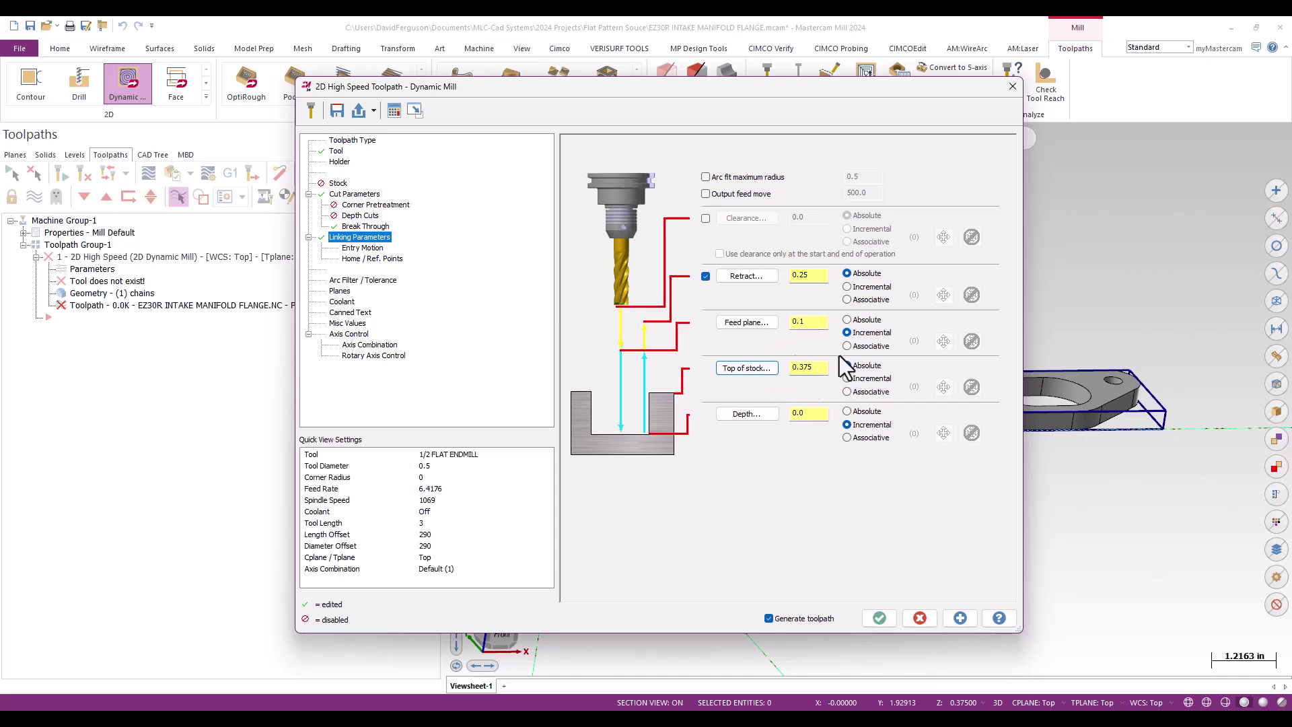
Make the retract height incremental and set the feed plane to 0.2 in the linking parameters.
click(847, 286)
double_click(801, 321)
text(0.2)
key(Tab)
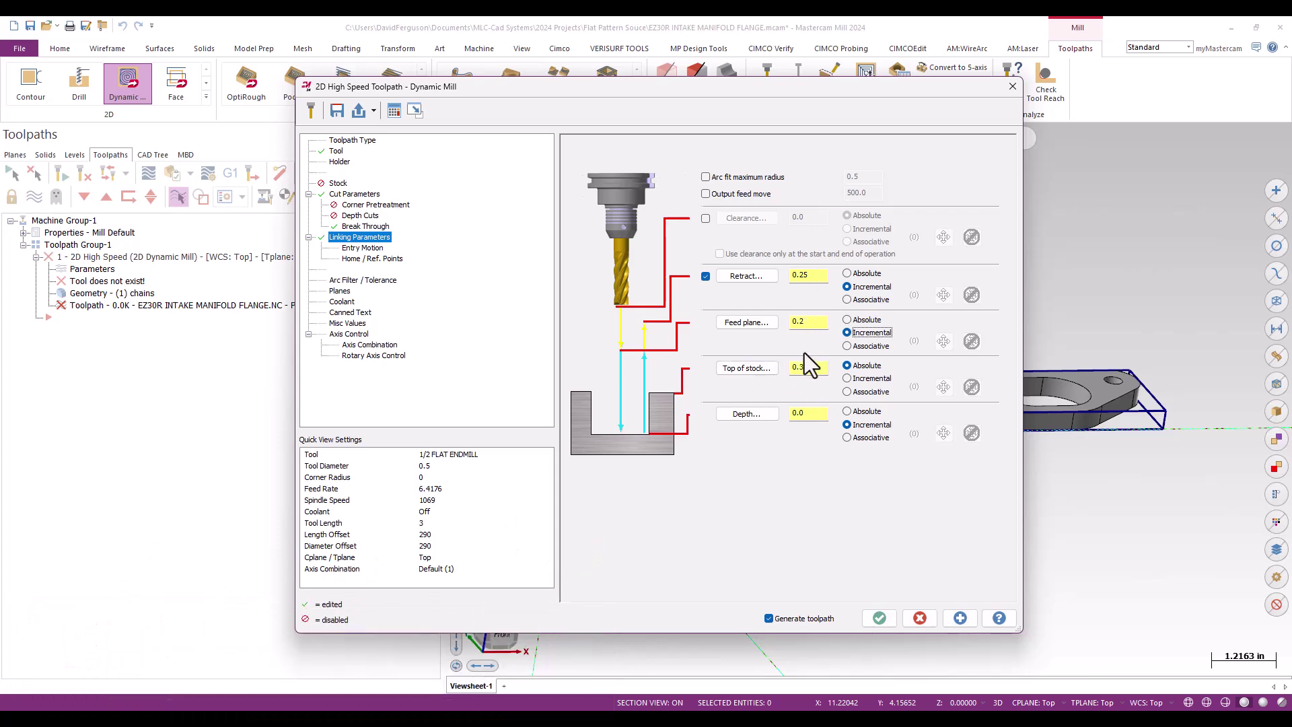
Turn off line/arc filtering in the arc filter and tolerance settings, and return to the linking parameters.
click(374, 280)
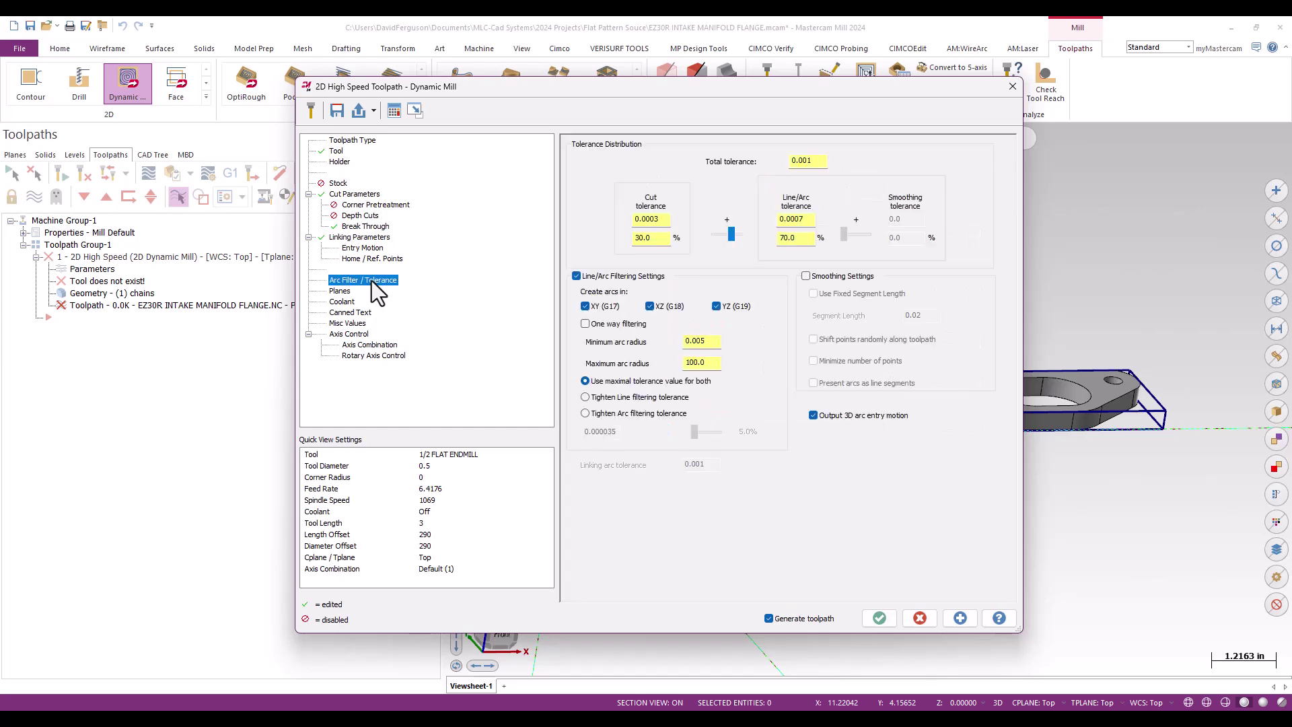
click(577, 277)
click(359, 238)
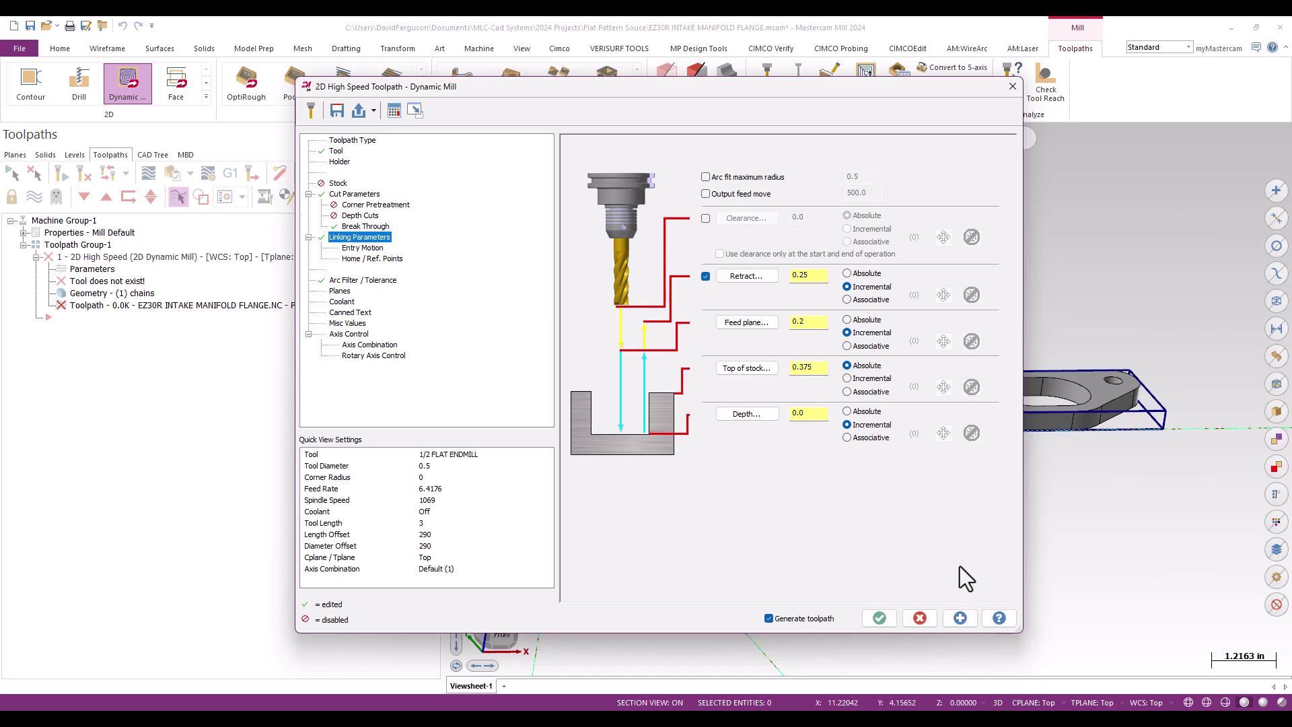
Set the entry motion to the Profile method with a Z clearance of 0.02 and generate the toolpath.
click(370, 248)
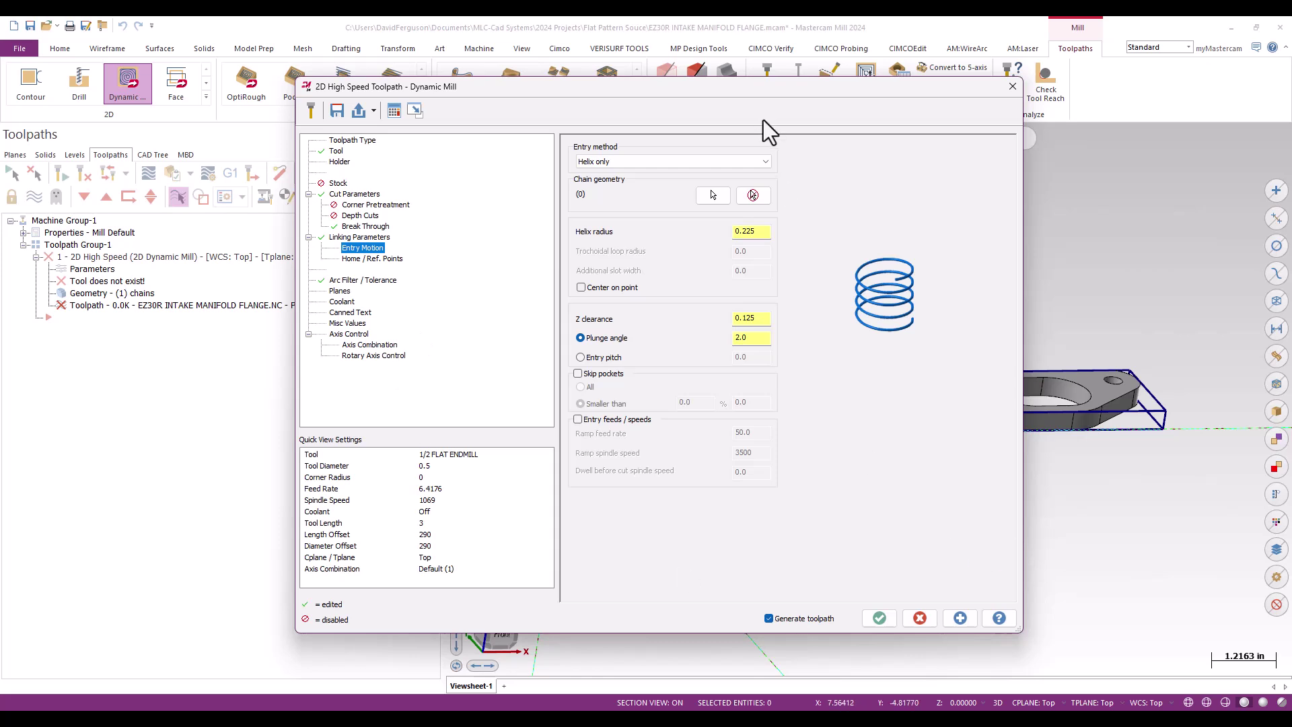
drag(769, 89, 779, 88)
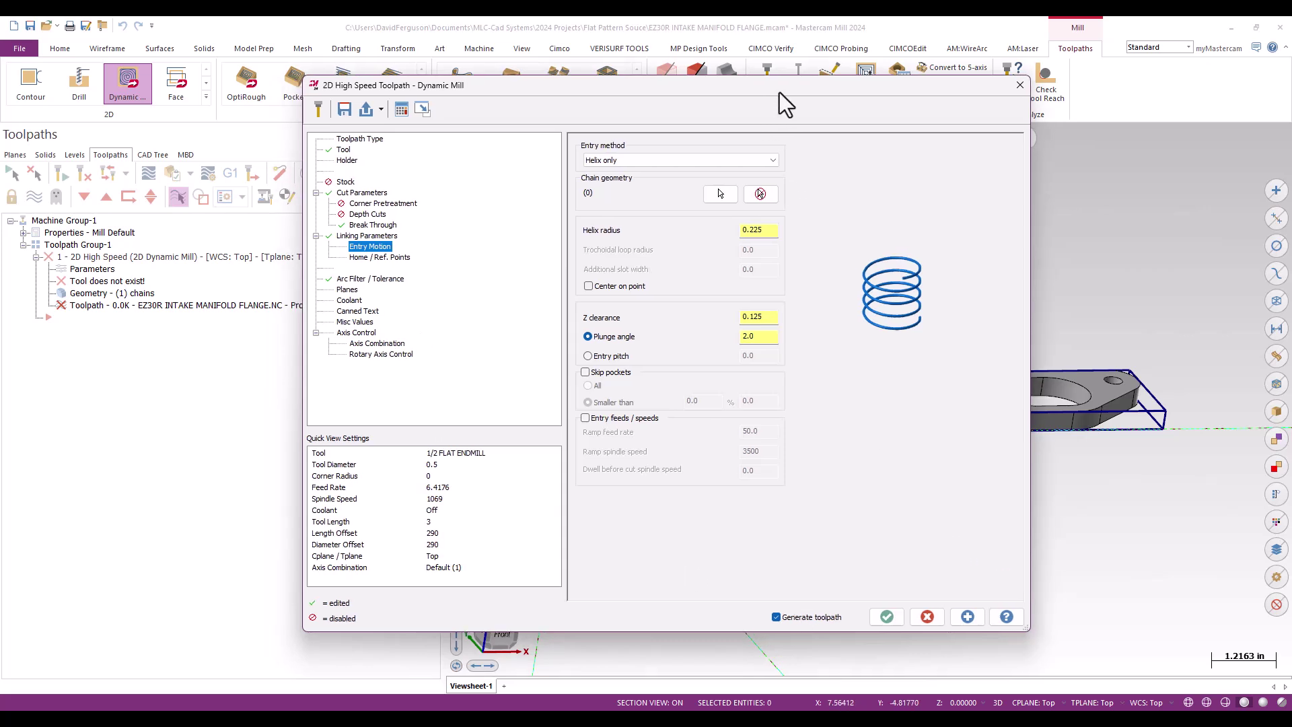
click(777, 160)
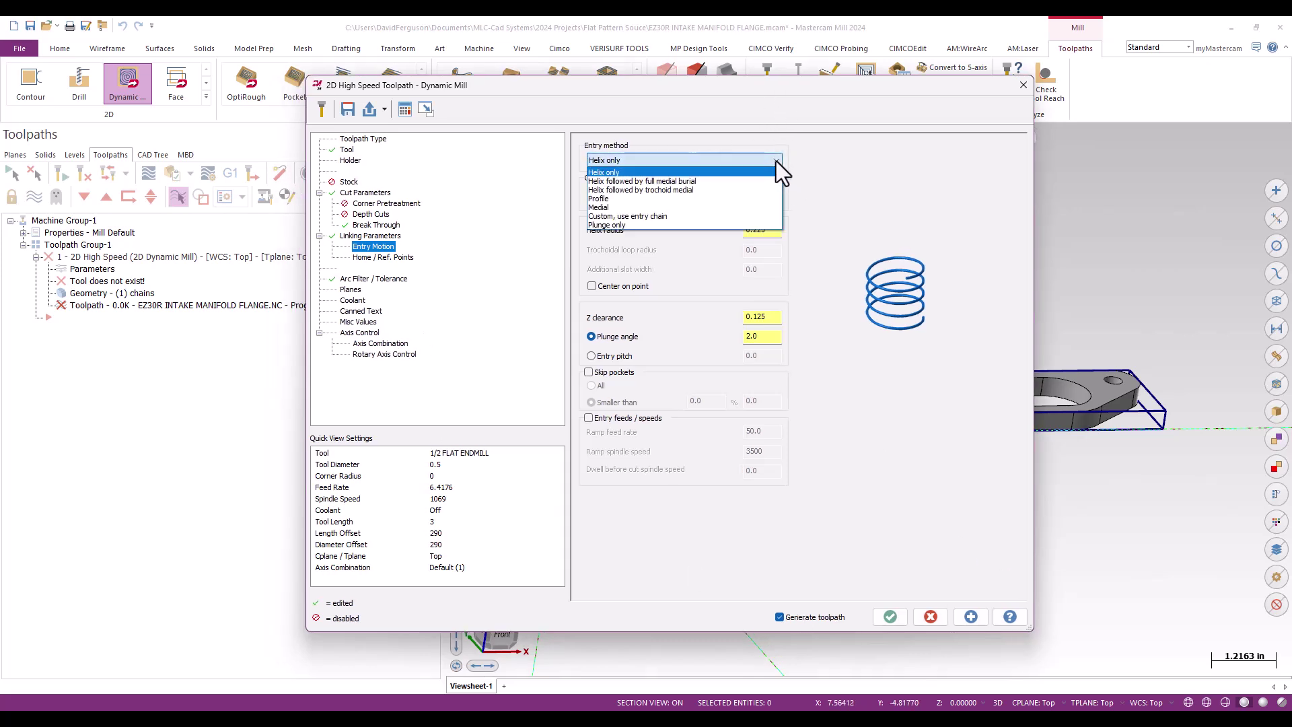
click(751, 198)
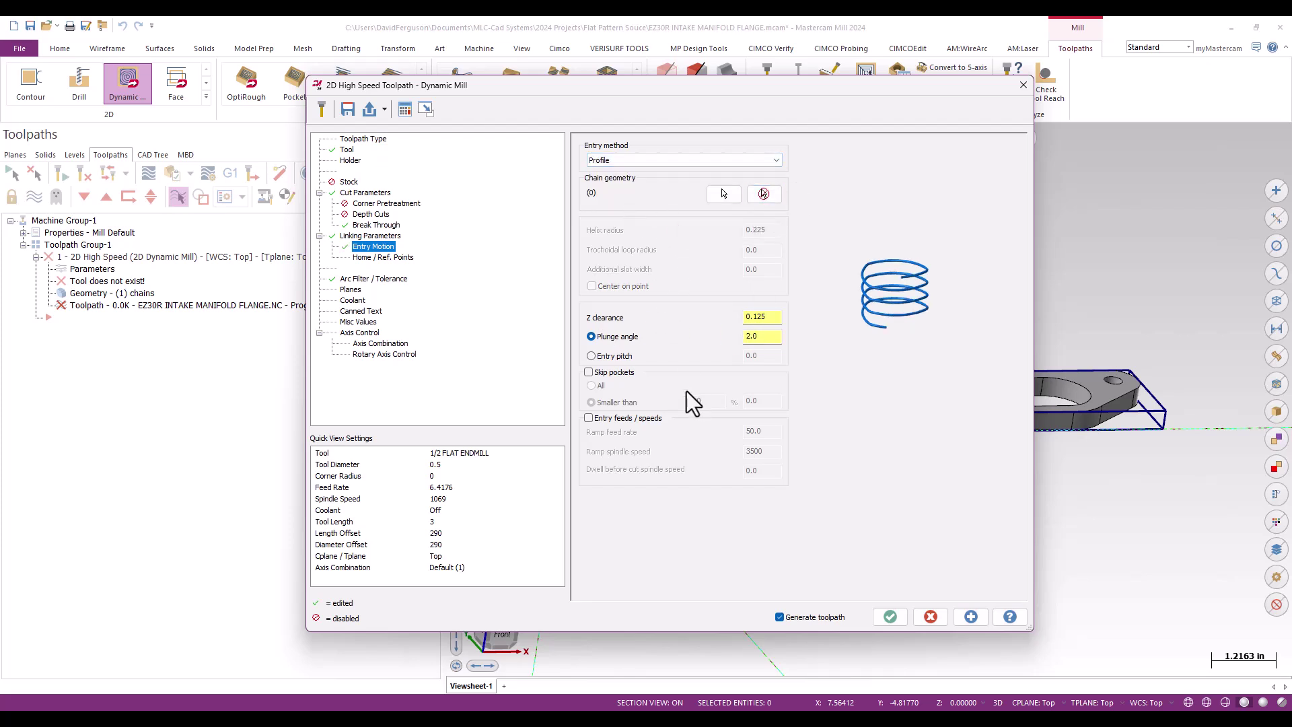
click(774, 317)
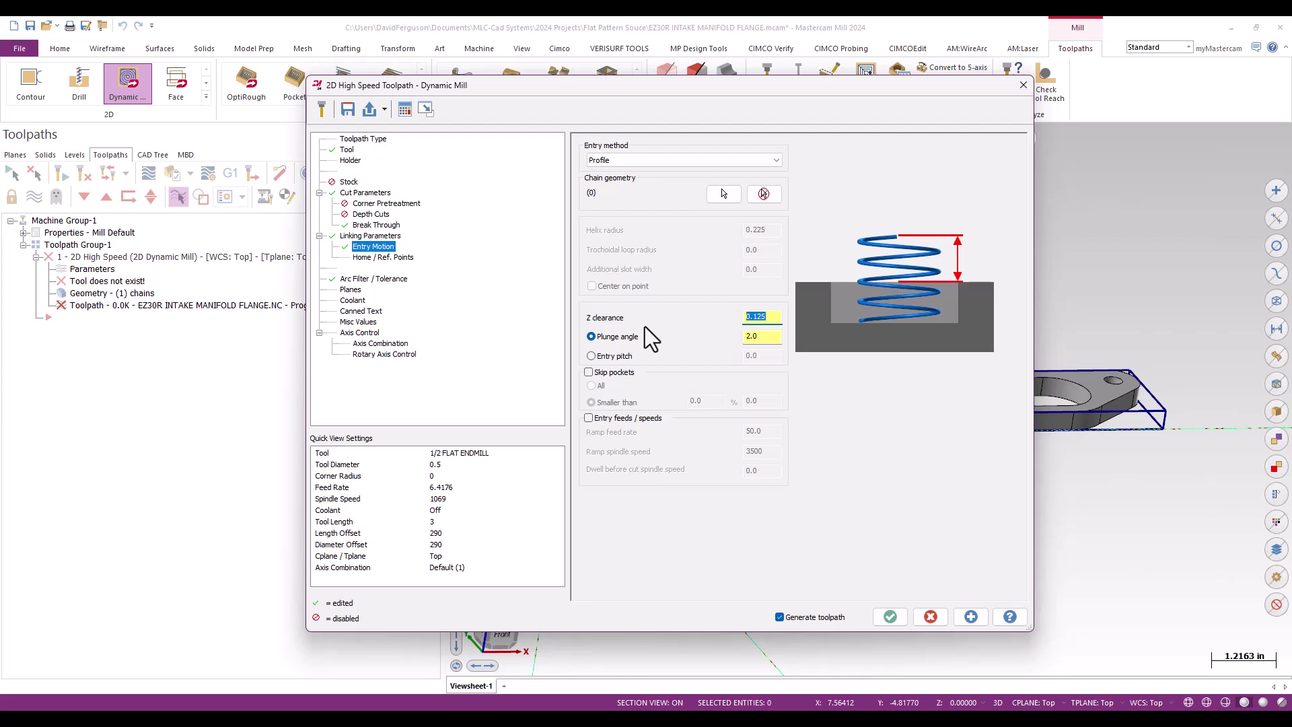
text(0.02)
key(Tab)
click(890, 616)
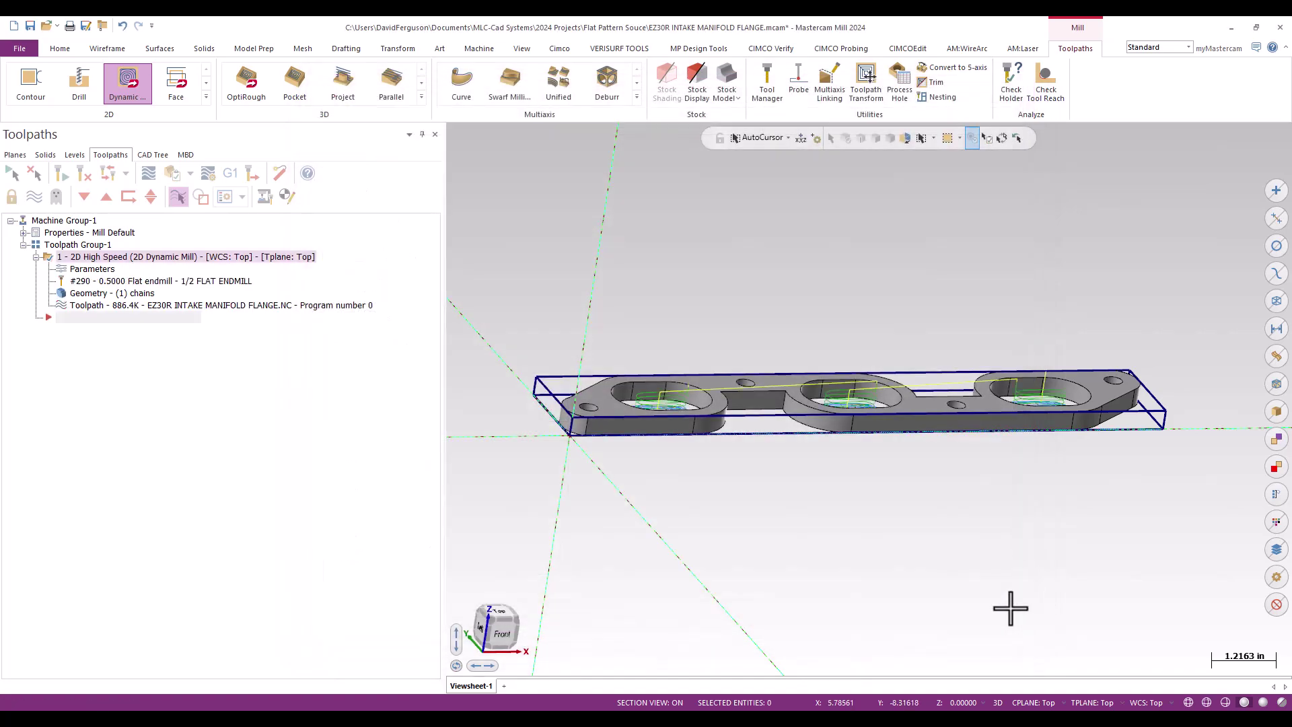